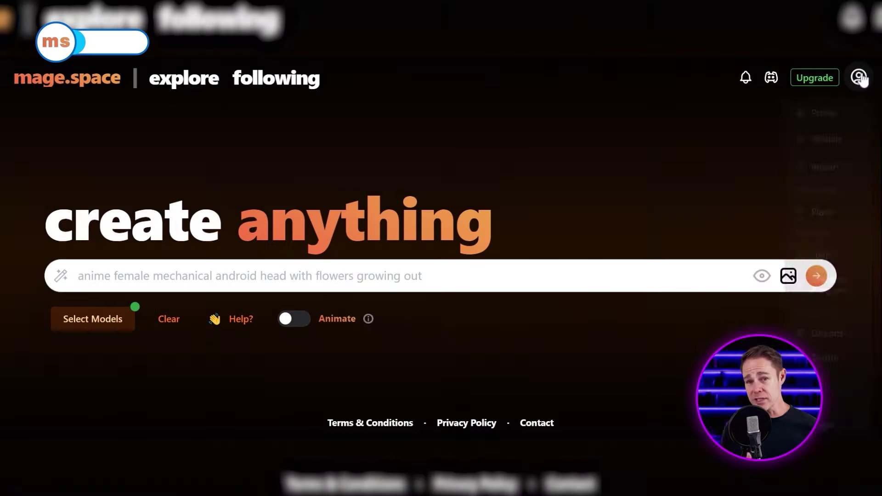
# - Open the pink-frosted donuts-in-space image to view its prompt and settings
pyautogui.click(858, 79)
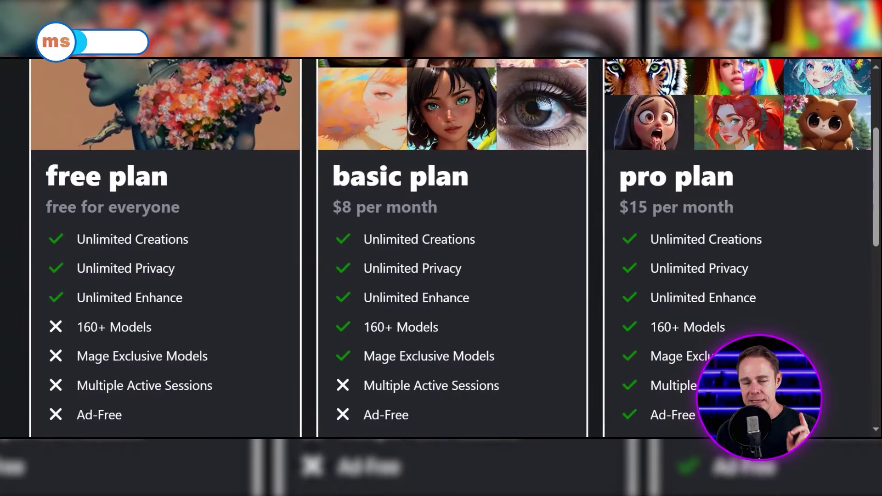
pyautogui.scroll(-1, 92, 278)
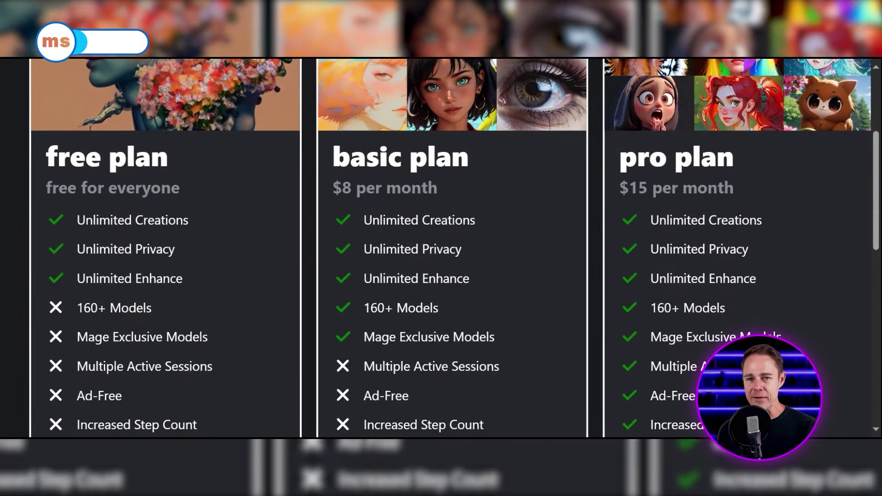
pyautogui.moveTo(76, 220); pyautogui.dragTo(191, 222)
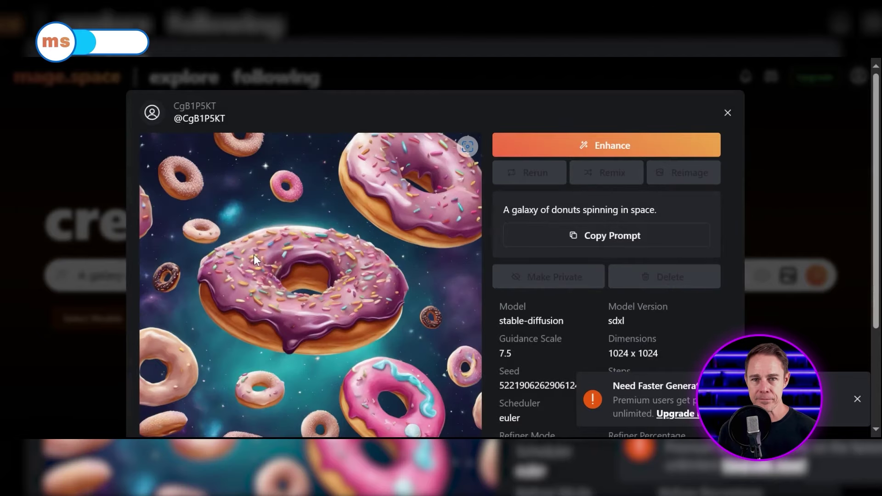
# - Run Enhance with Upscale + Face Fix on the donut galaxy image
pyautogui.scroll(-3, 324, 263)
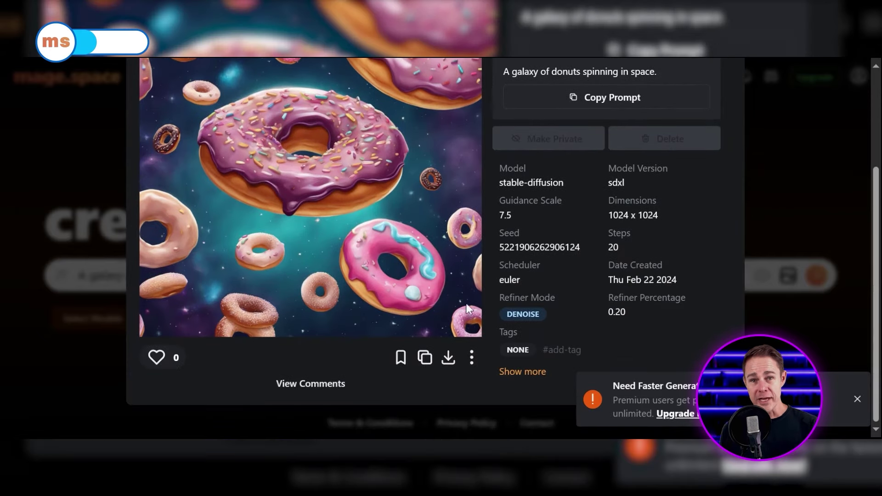
pyautogui.scroll(3, 436, 247)
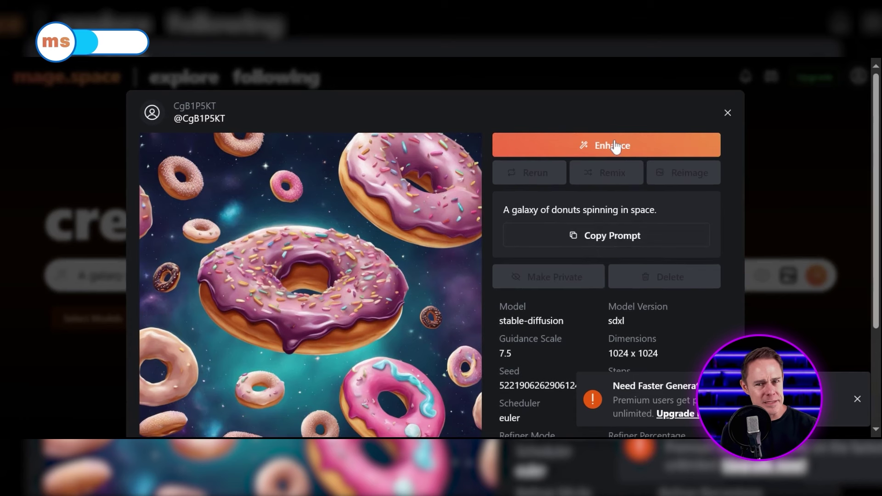
pyautogui.scroll(-1, 436, 285)
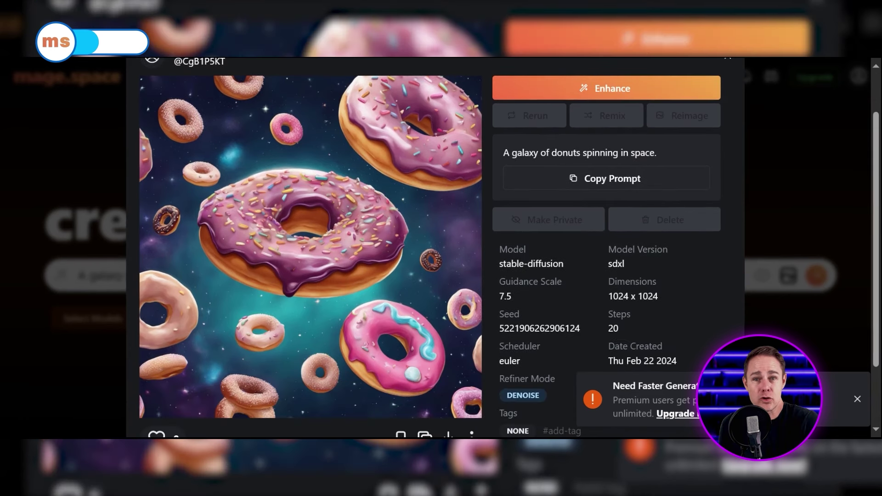
pyautogui.click(605, 90)
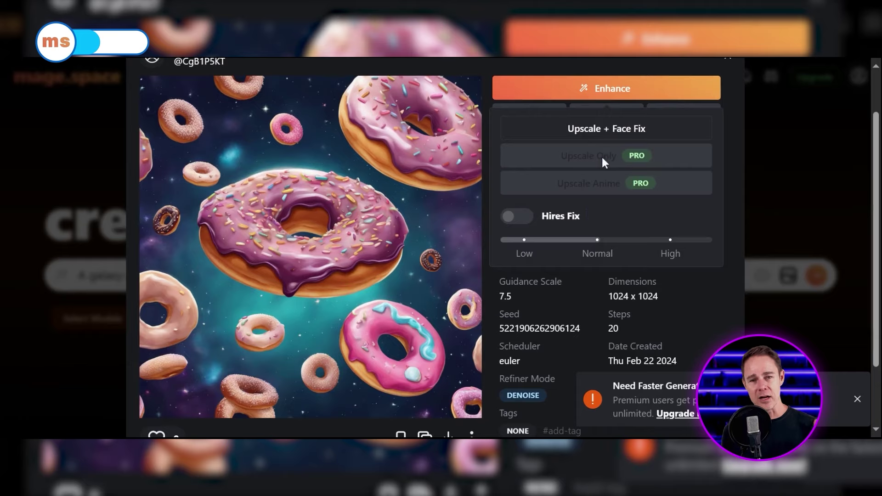
pyautogui.click(609, 130)
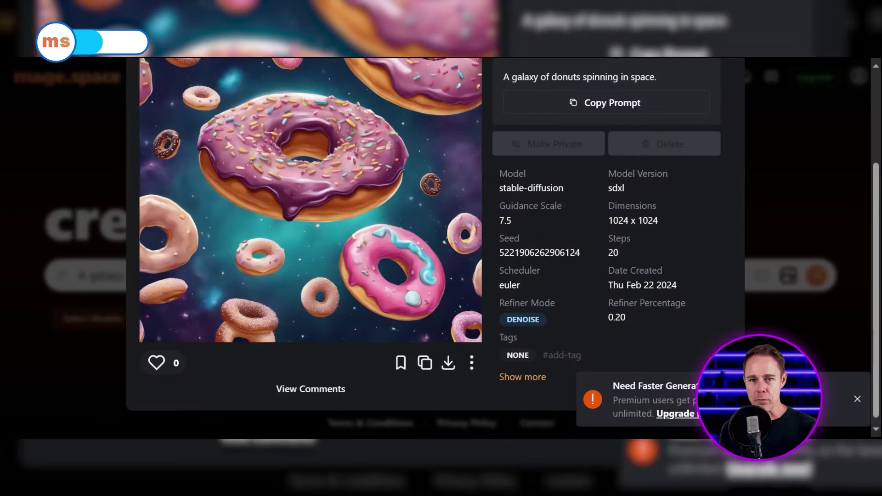
# - Review the image's stable-diffusion sdxl model, guidance 7.5, 1024 x 1024, 20 steps and scheduler settings
pyautogui.moveTo(499, 175); pyautogui.dragTo(536, 183)
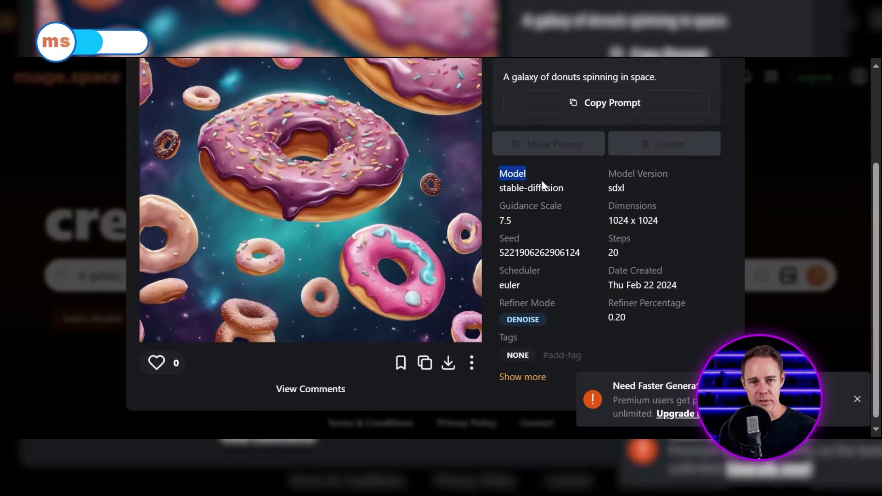
pyautogui.moveTo(612, 188); pyautogui.dragTo(652, 221)
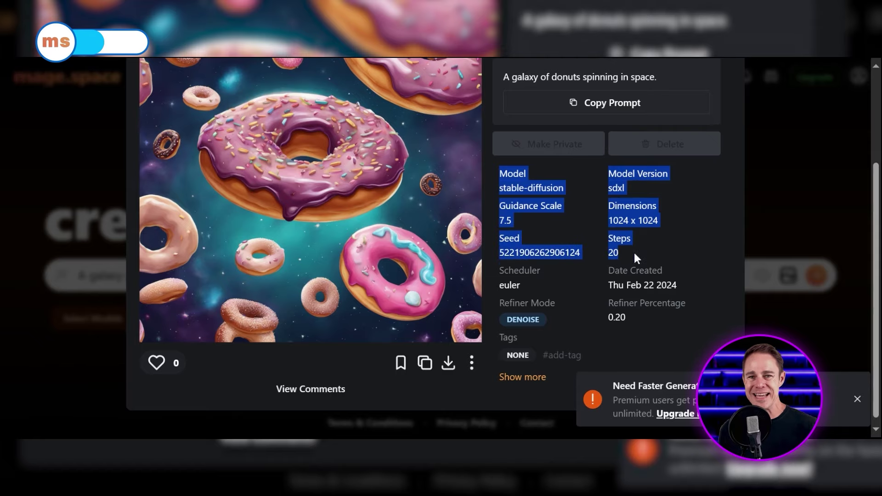
pyautogui.moveTo(633, 252); pyautogui.dragTo(596, 288)
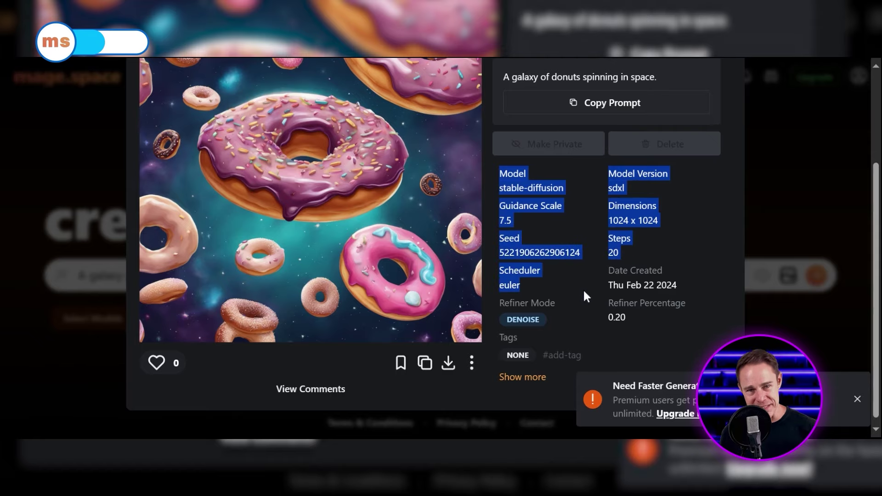
pyautogui.click(583, 288)
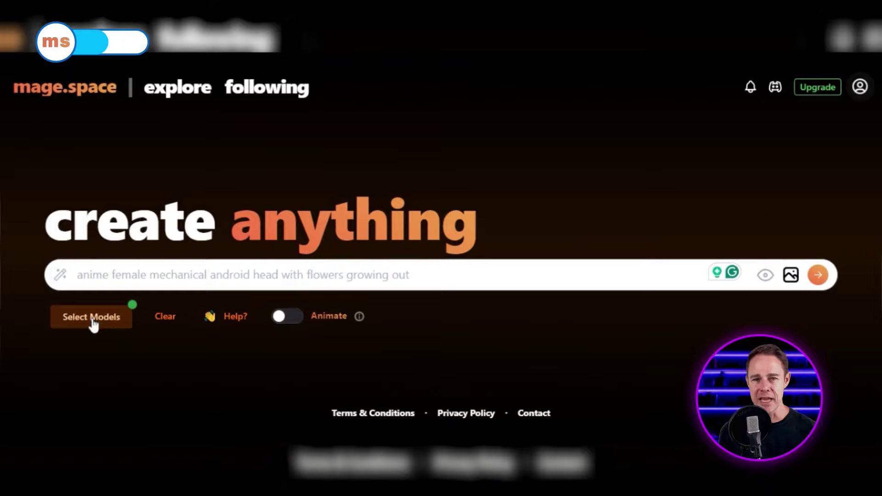
# - Show the model and generation settings, with base models listed in Button View
pyautogui.click(93, 323)
pyautogui.scroll(-3, 522, 312)
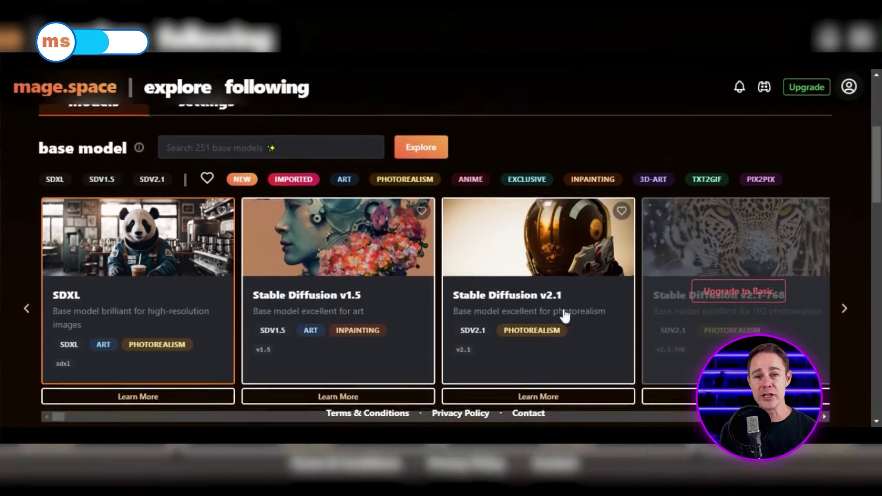
pyautogui.scroll(-2, 403, 320)
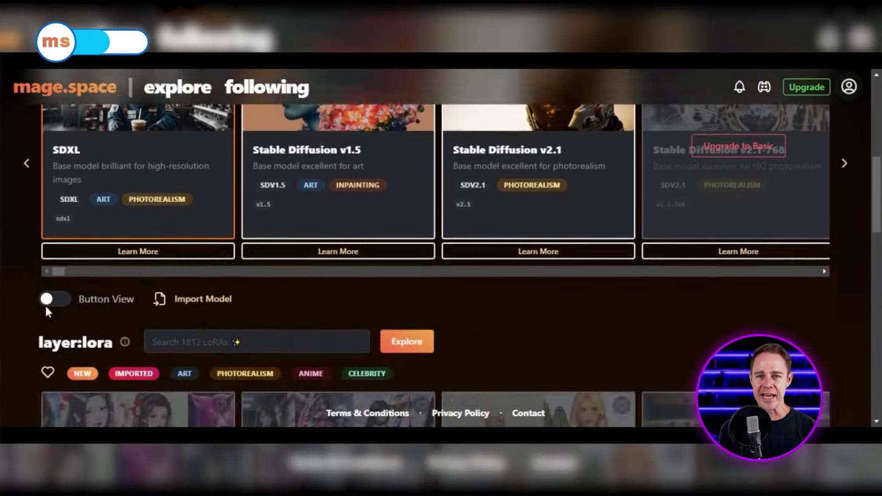
pyautogui.click(51, 299)
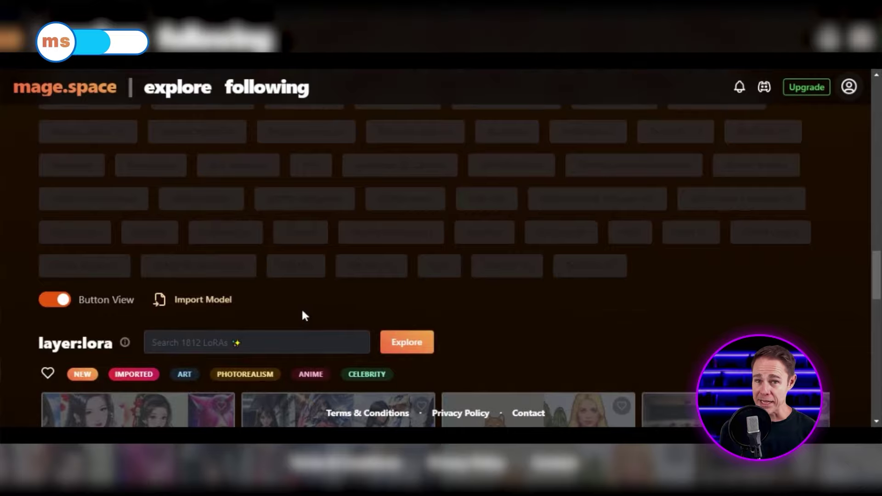
# - Clear the generation settings to defaults, leaving Square (1:1) aspect ratio
pyautogui.scroll(4, 301, 308)
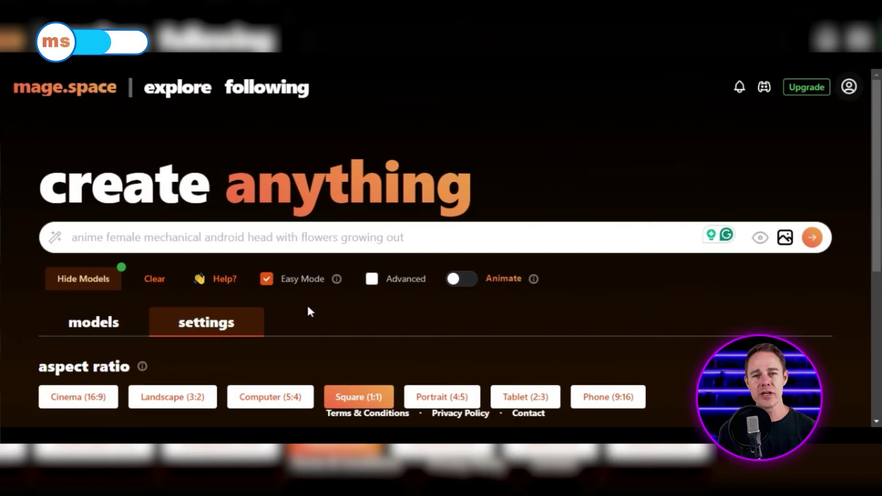
pyautogui.click(151, 287)
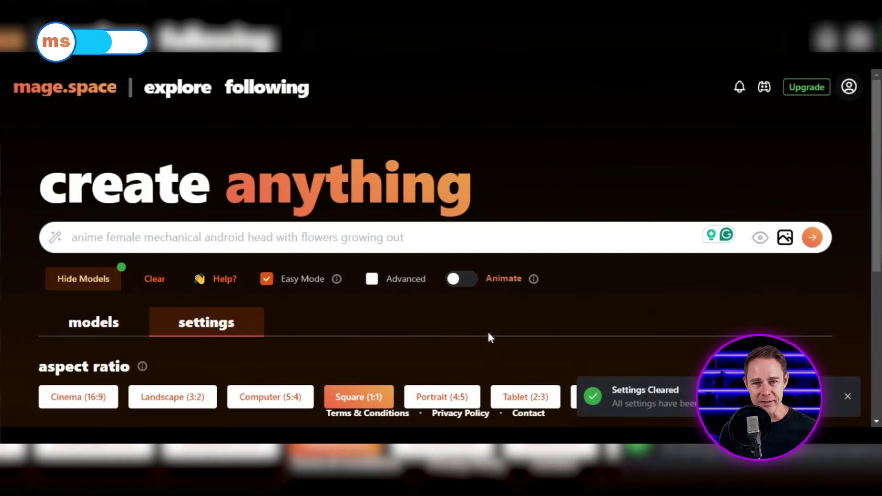
pyautogui.scroll(-3, 343, 350)
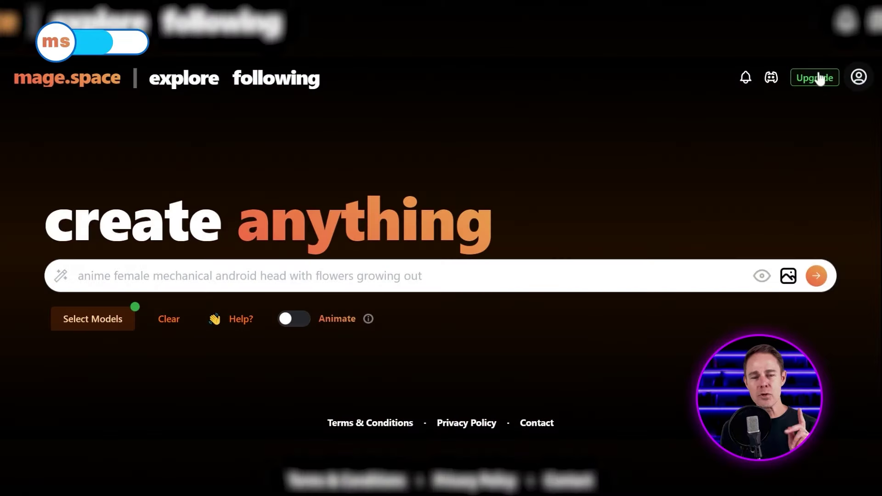
# - Compare the free, basic, pro and pro+ plans, including basic's Mage Exclusive Models
pyautogui.click(819, 78)
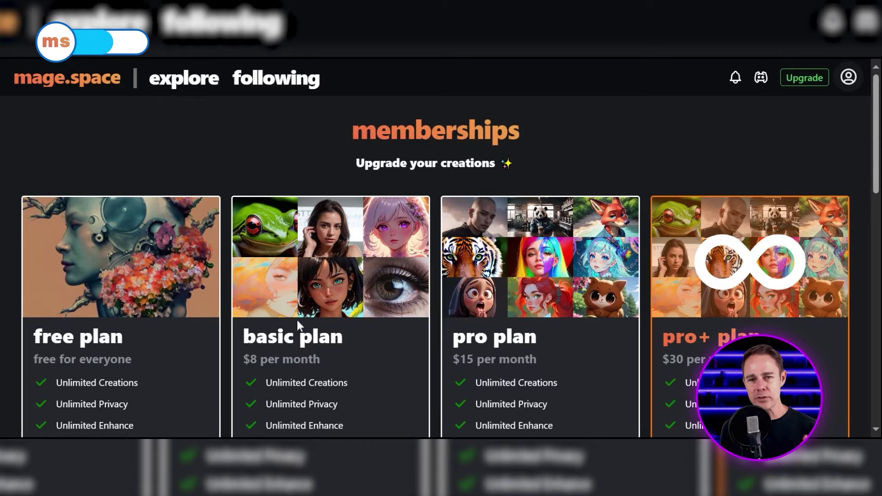
pyautogui.scroll(-3, 179, 275)
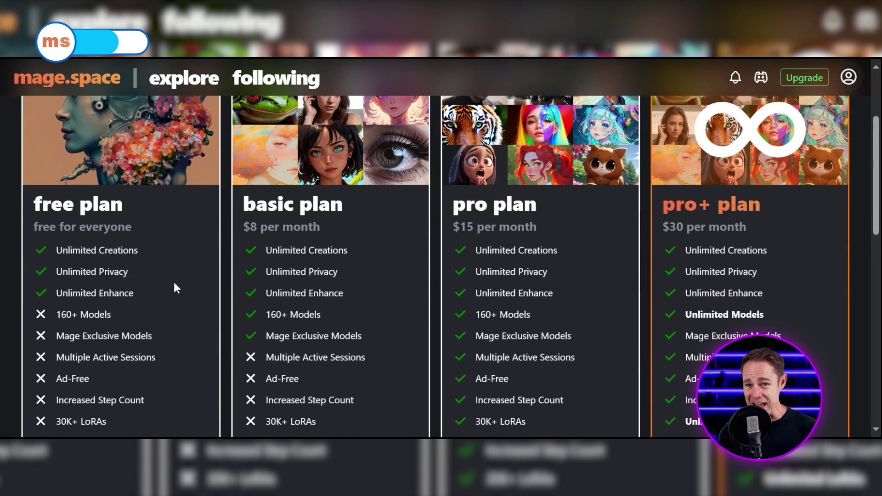
pyautogui.moveTo(265, 336); pyautogui.dragTo(377, 340)
pyautogui.click(363, 309)
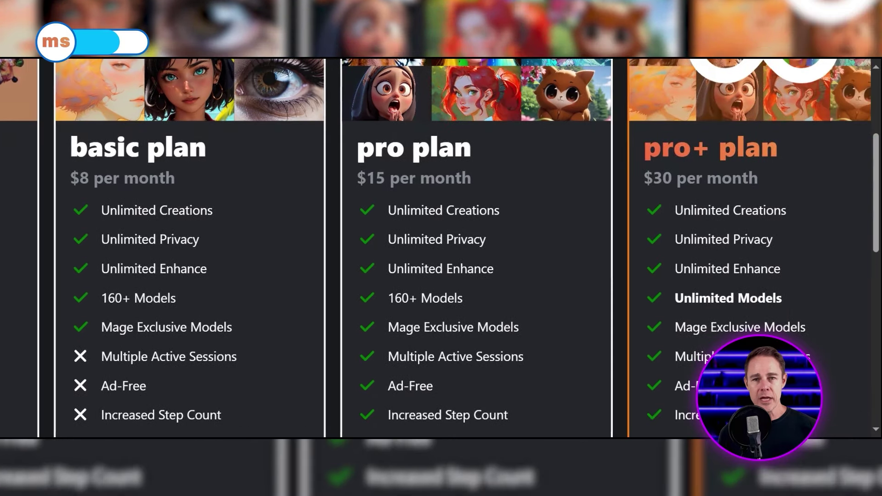
pyautogui.scroll(-1, 468, 327)
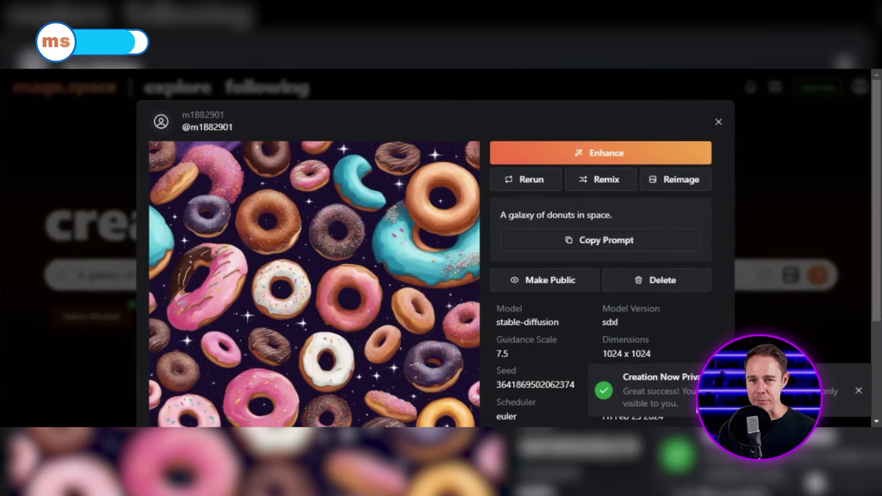
# - Cancel deleting the private 'A galaxy of donuts in space.' image to keep it
pyautogui.click(665, 287)
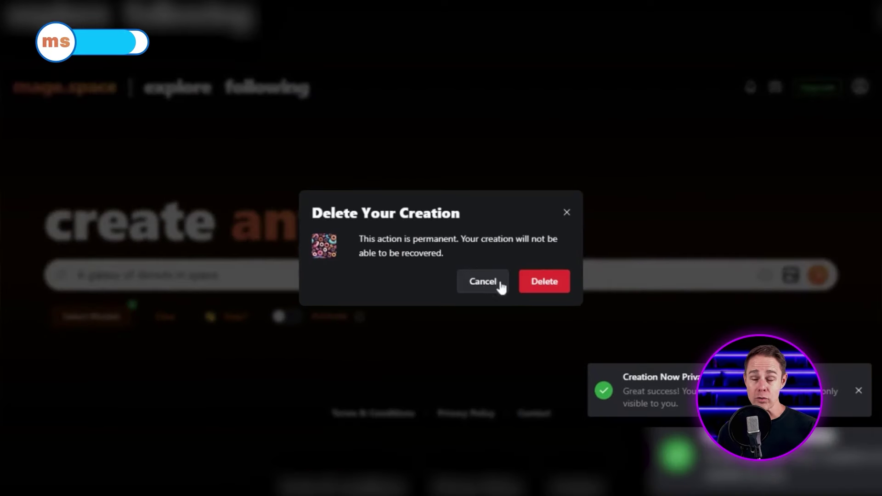
pyautogui.click(567, 214)
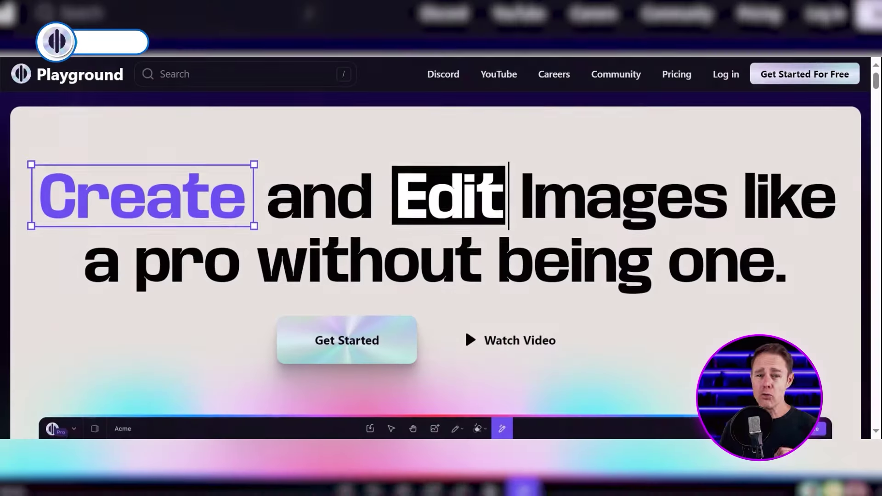
# - Scroll the mage.space pricing table and highlight the Pro plan's GPU and GIF features
pyautogui.click(807, 81)
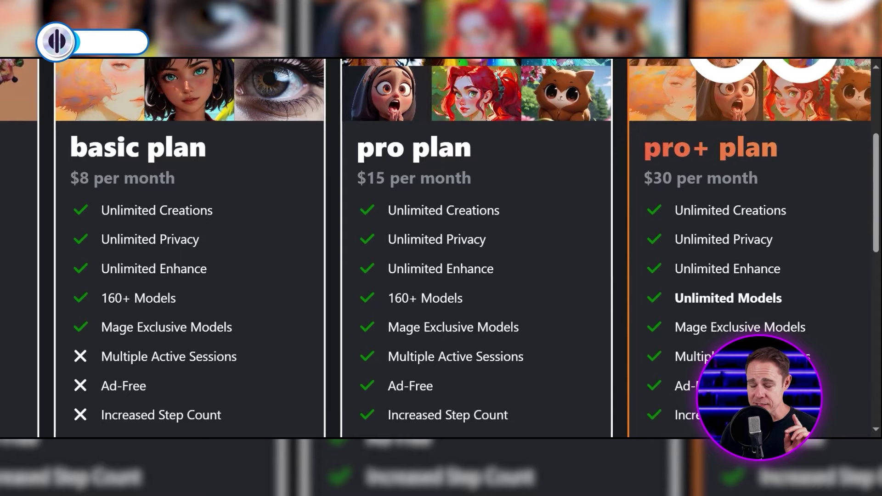
pyautogui.scroll(-1, 440, 248)
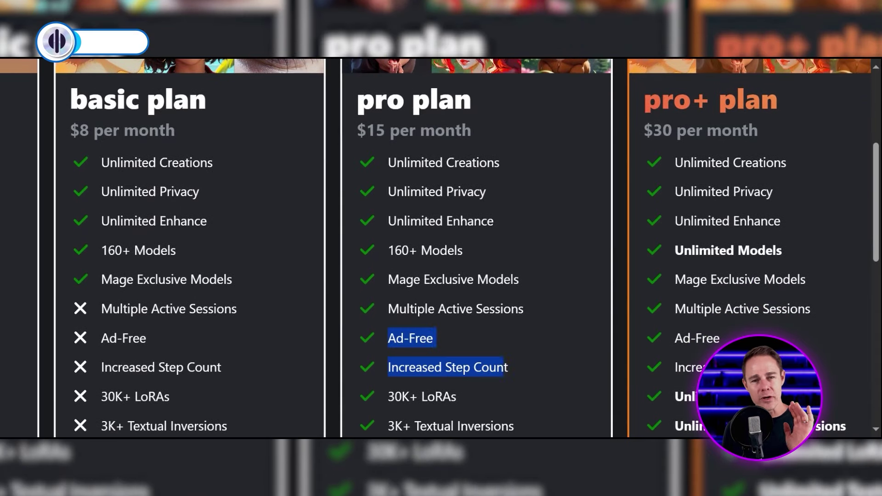
pyautogui.click(517, 367)
pyautogui.scroll(-3, 506, 331)
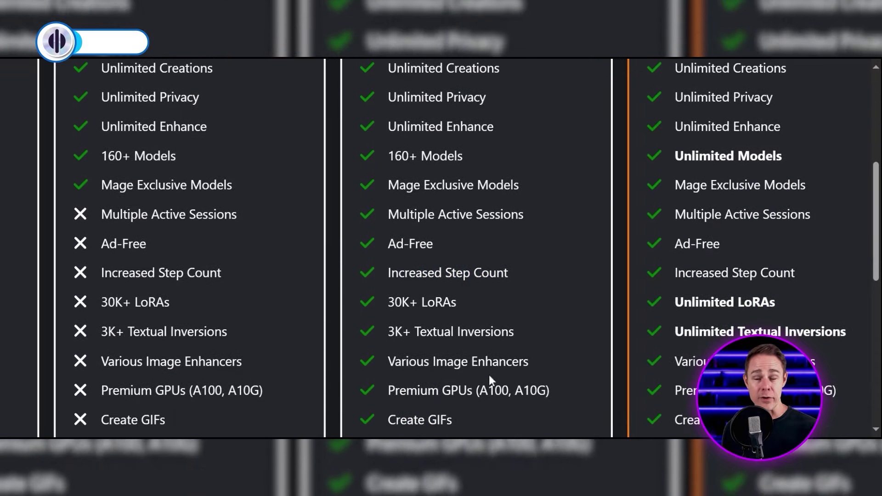
pyautogui.moveTo(459, 364); pyautogui.dragTo(429, 334)
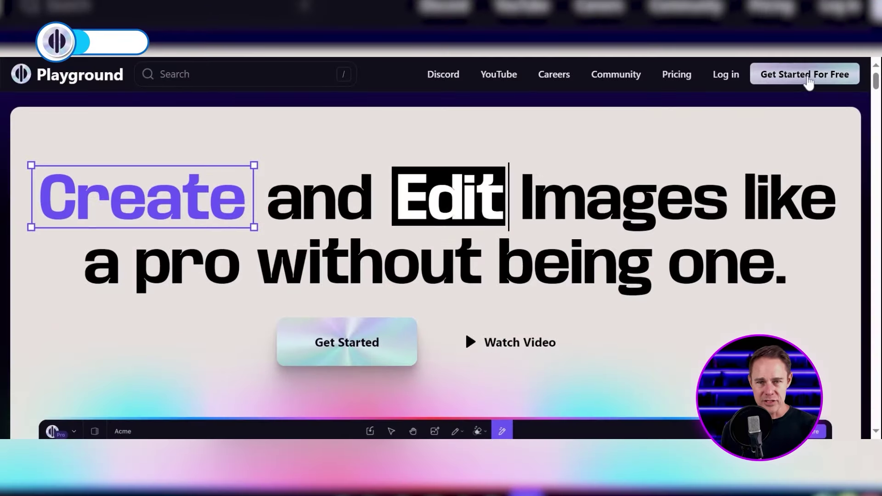
# - Sign in to Playground with Google and open the editor on a new Untitled canvas
pyautogui.click(807, 82)
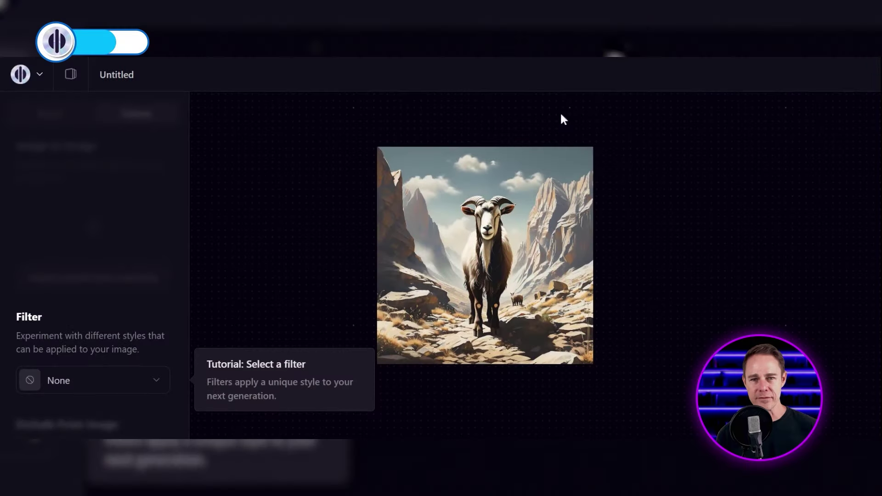
# - Replace the fisherman sample prompt with the galaxy-of-donuts prompt and set Exclude From Image to Custom
pyautogui.click(130, 385)
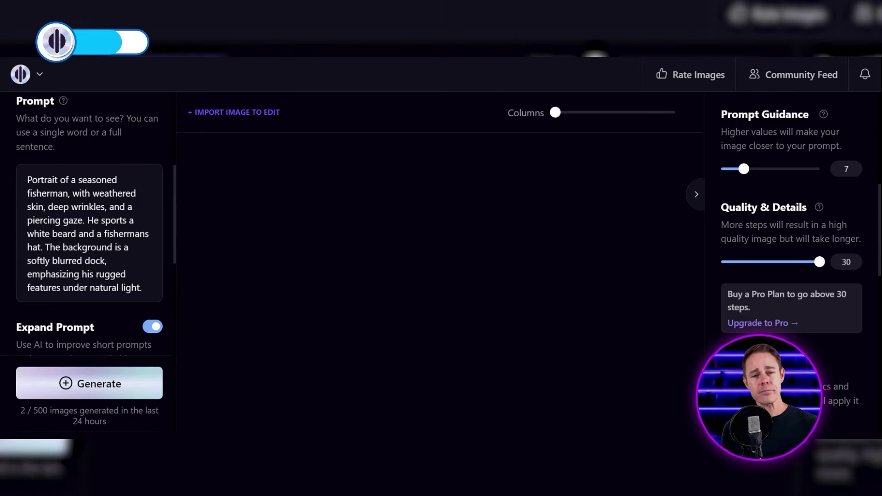
pyautogui.moveTo(27, 207); pyautogui.dragTo(25, 179)
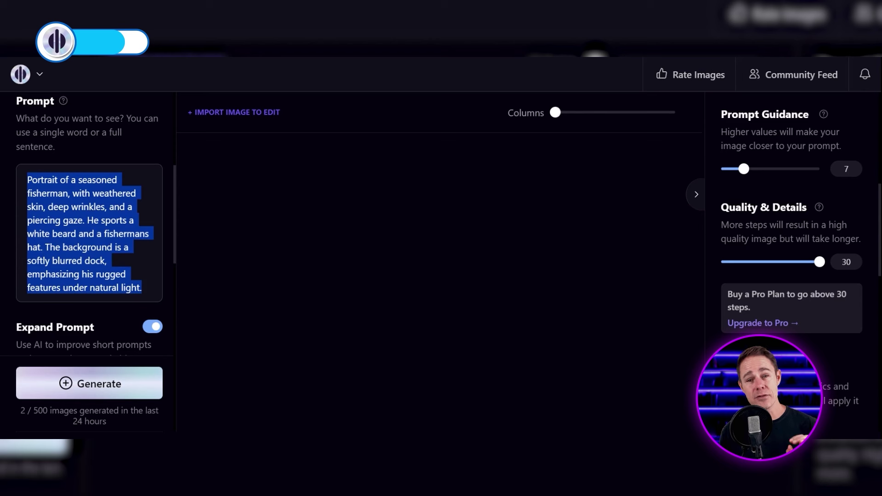
pyautogui.write('A galaxy of donuts spinning in space.')
pyautogui.scroll(-2, 110, 299)
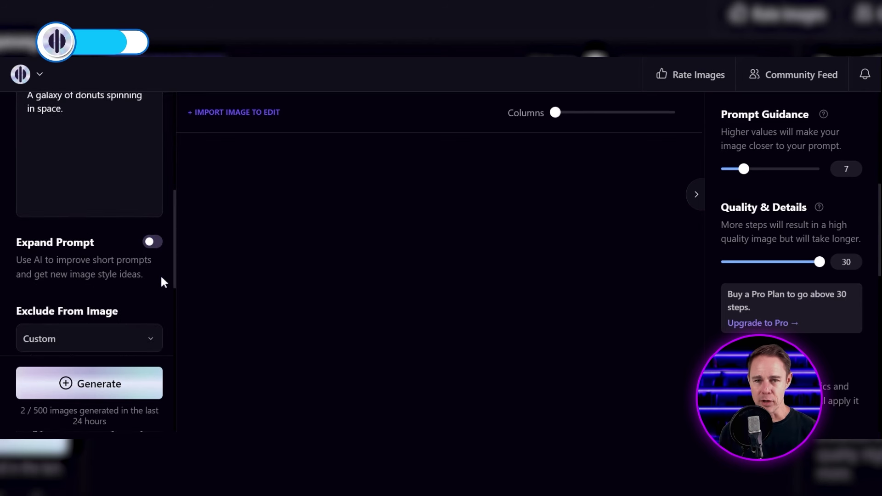
pyautogui.scroll(-2, 95, 276)
pyautogui.click(101, 276)
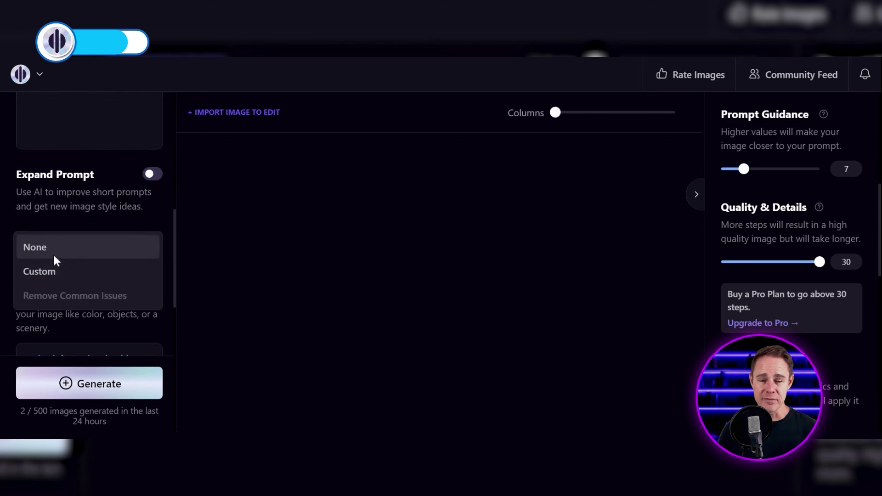
pyautogui.click(58, 272)
# - Generate the donut-in-space images and enlarge the first one
pyautogui.scroll(-1, 93, 336)
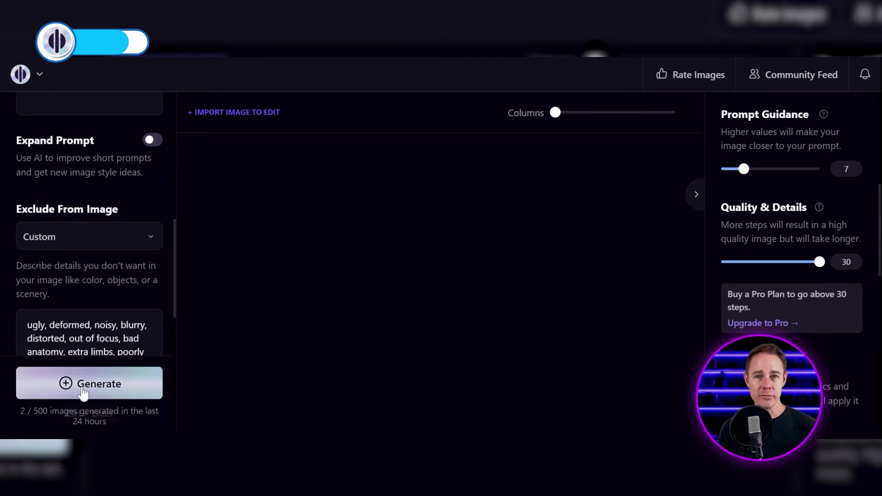
pyautogui.scroll(-1, 89, 257)
pyautogui.scroll(-1, 89, 258)
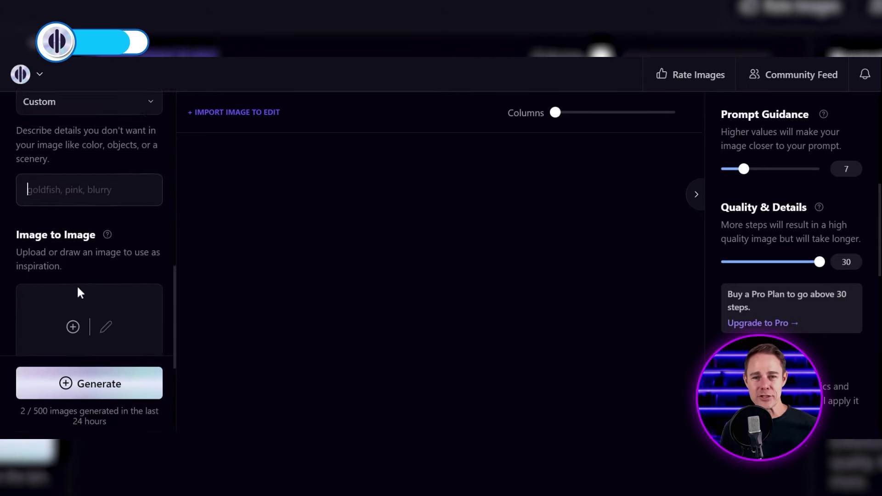
pyautogui.click(89, 383)
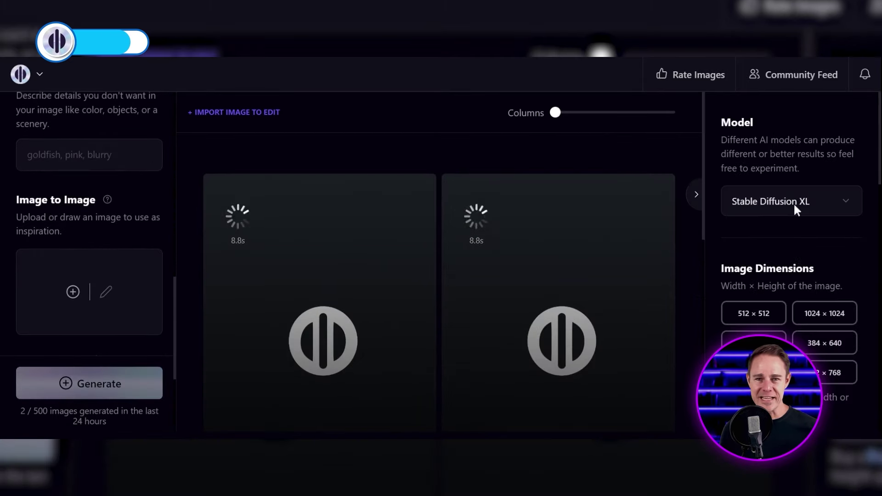
pyautogui.scroll(-8, 792, 203)
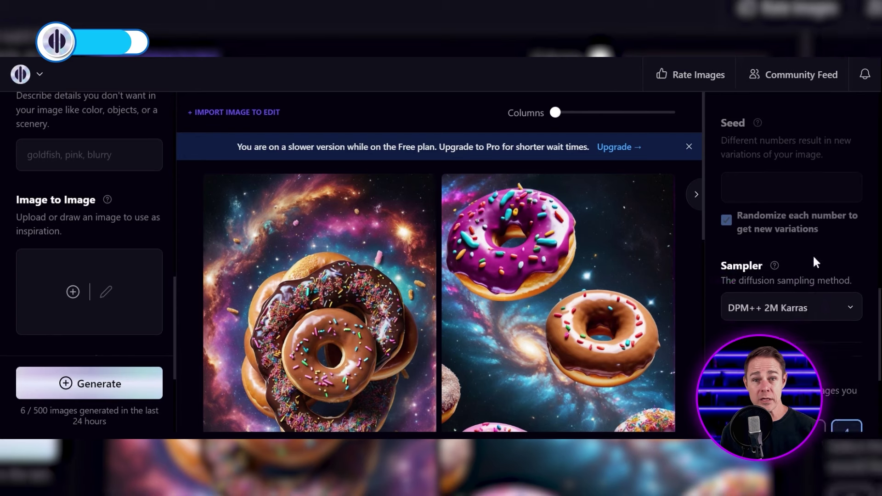
pyautogui.scroll(-2, 812, 254)
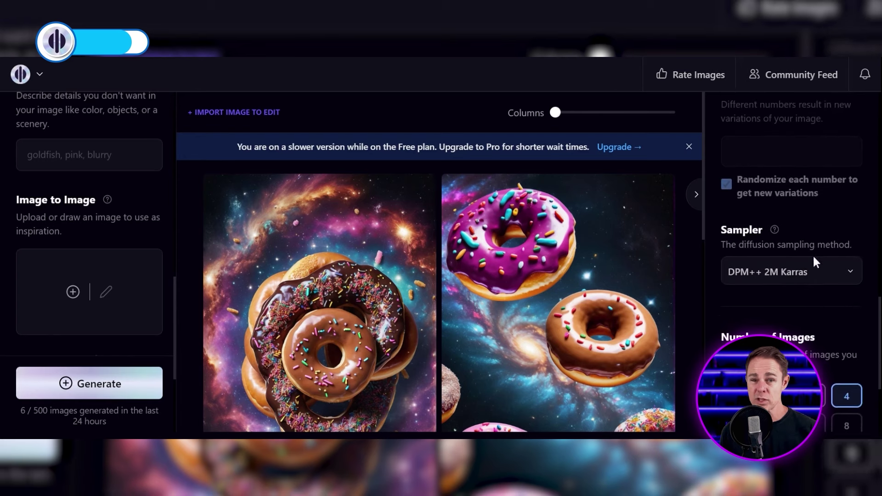
pyautogui.moveTo(846, 357)
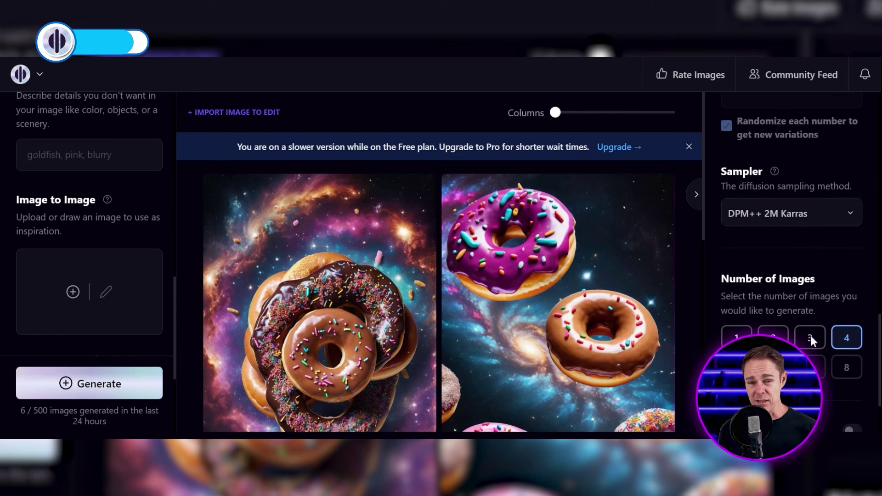
pyautogui.moveTo(402, 299)
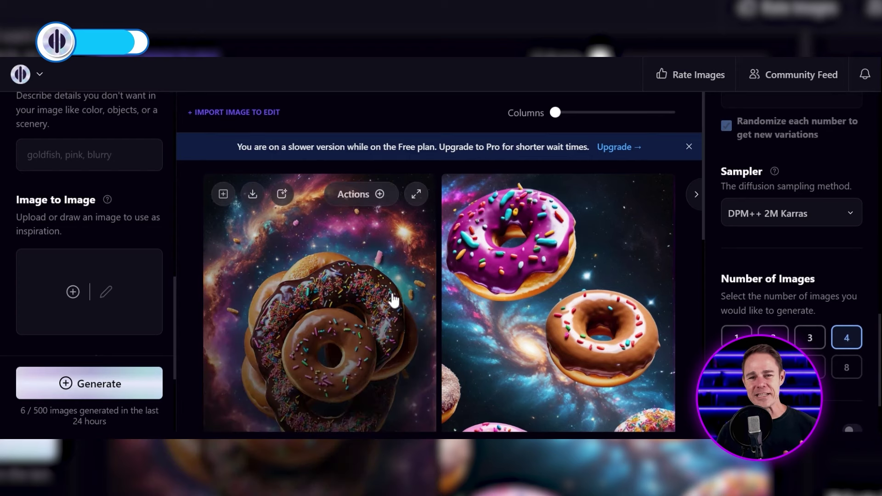
pyautogui.scroll(-1, 355, 283)
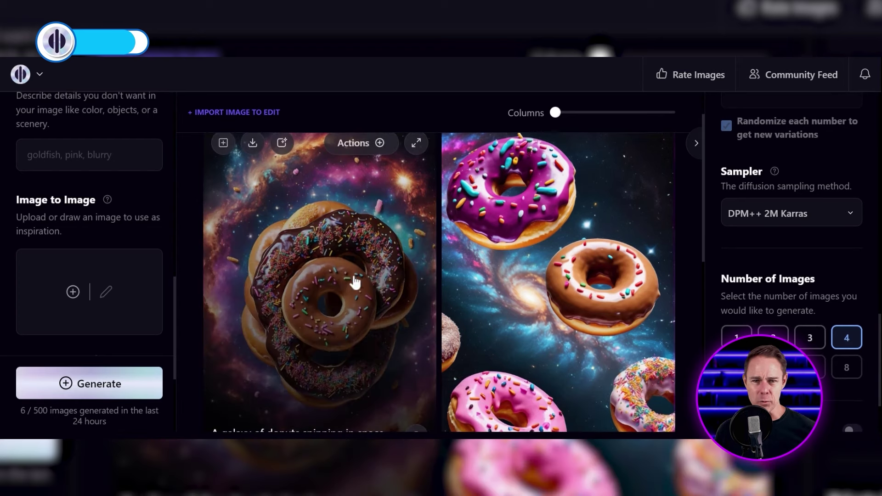
pyautogui.click(416, 144)
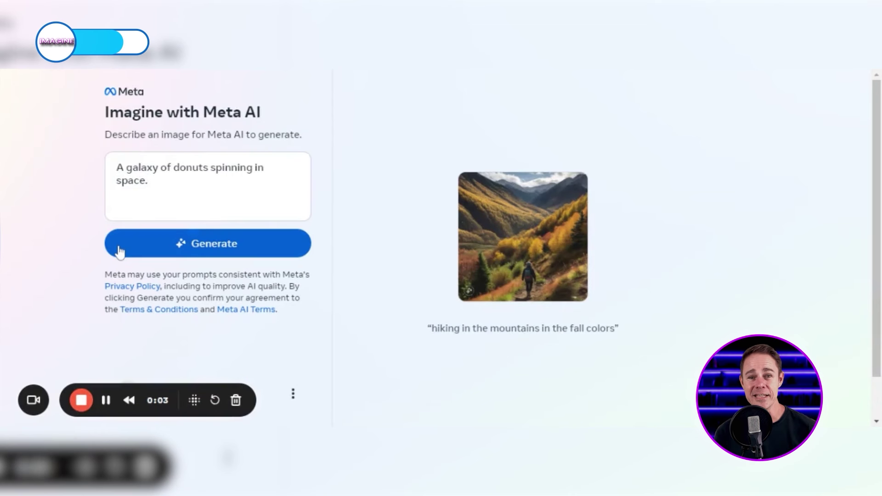
# - Generate the galaxy-of-donuts images in Meta Imagine and view the second and fourth variants
pyautogui.click(168, 243)
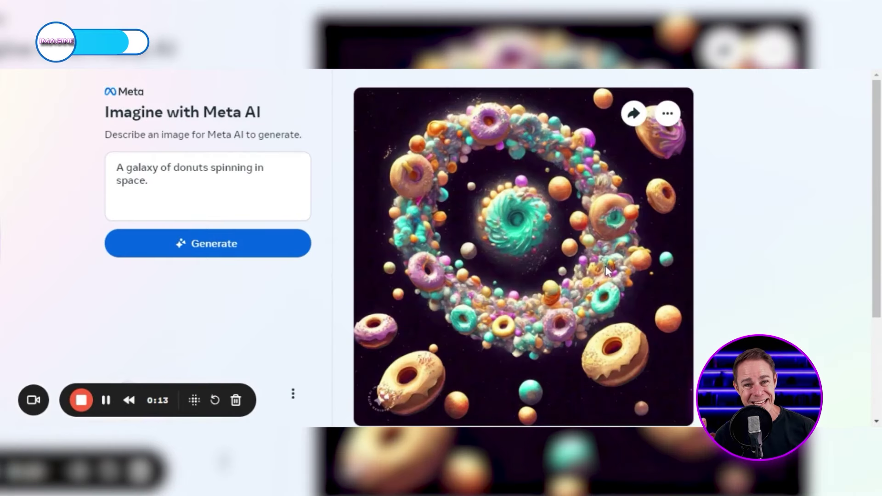
pyautogui.scroll(-3, 561, 192)
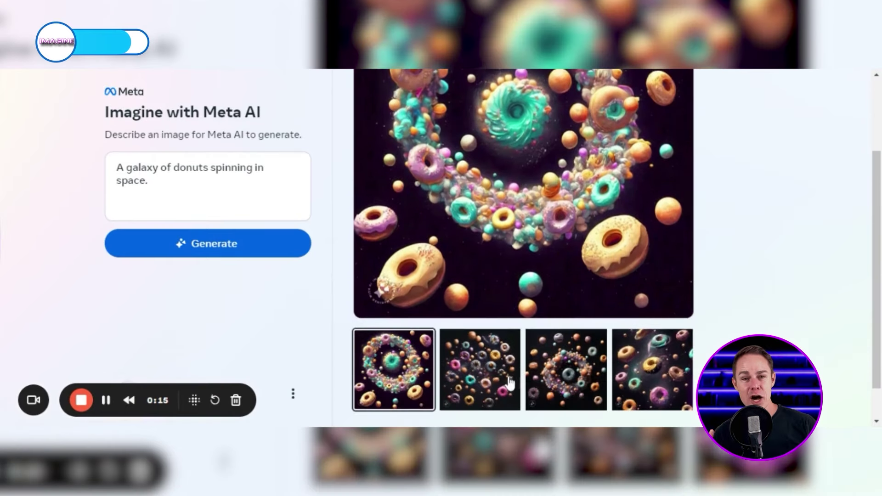
pyautogui.click(514, 373)
pyautogui.scroll(2, 597, 266)
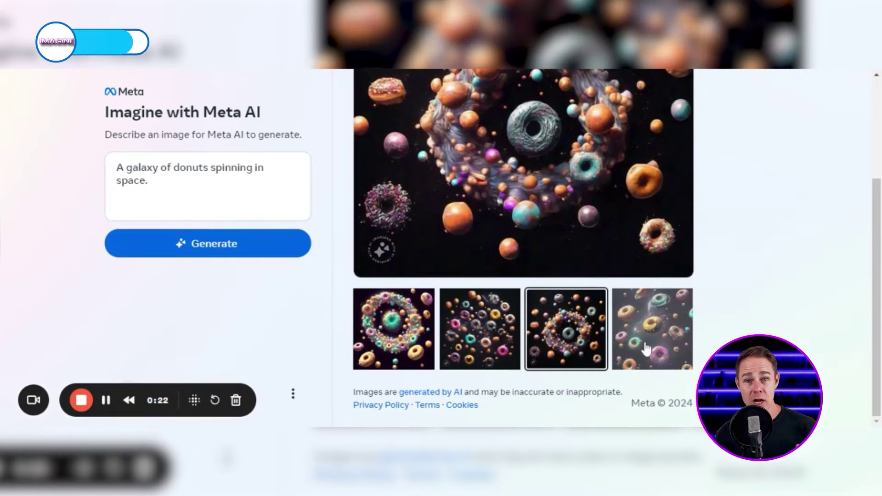
pyautogui.click(648, 340)
pyautogui.scroll(1, 608, 230)
pyautogui.scroll(2, 608, 230)
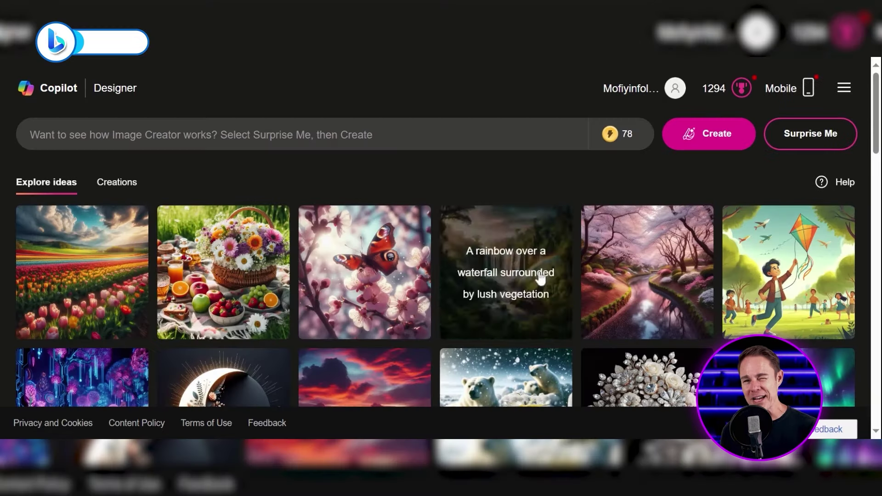
# - Replace the suggested elephant prompt with 'A galaxy of donuts floating in space.' and create images
pyautogui.click(808, 138)
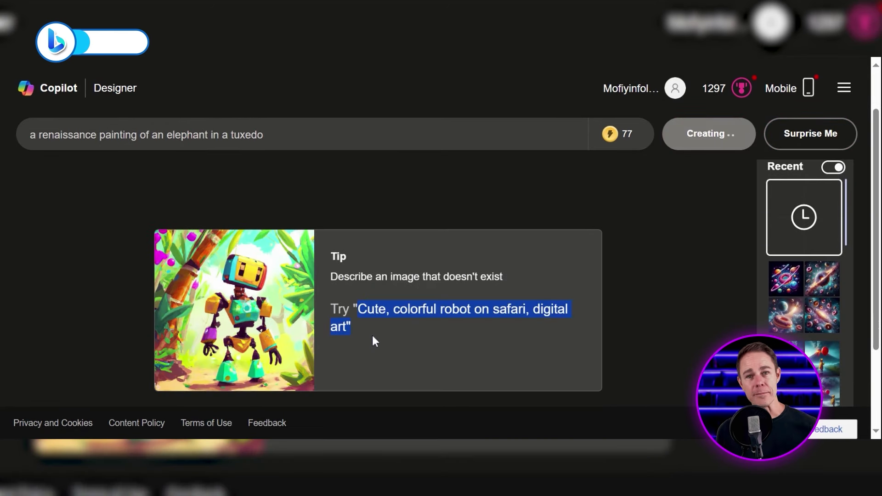
pyautogui.click(669, 322)
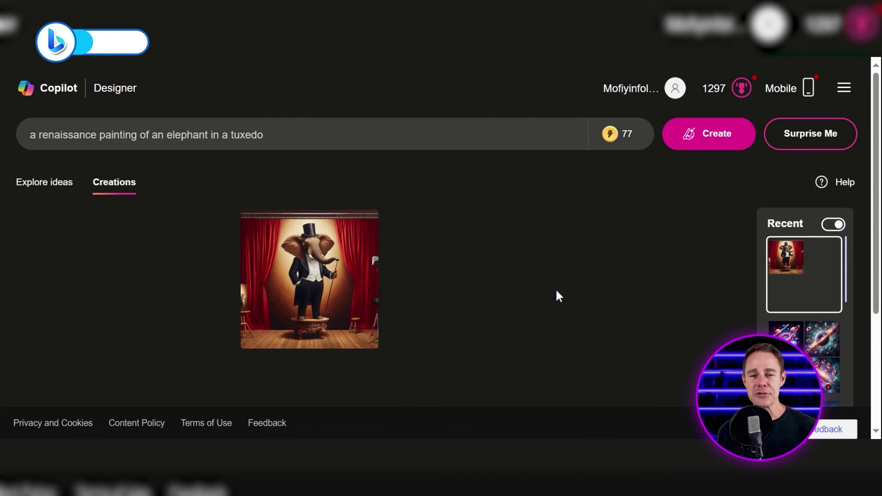
pyautogui.click(505, 135)
pyautogui.hotkey('ctrl', 'a')
pyautogui.write('A galaxy of donuts floating in space.')
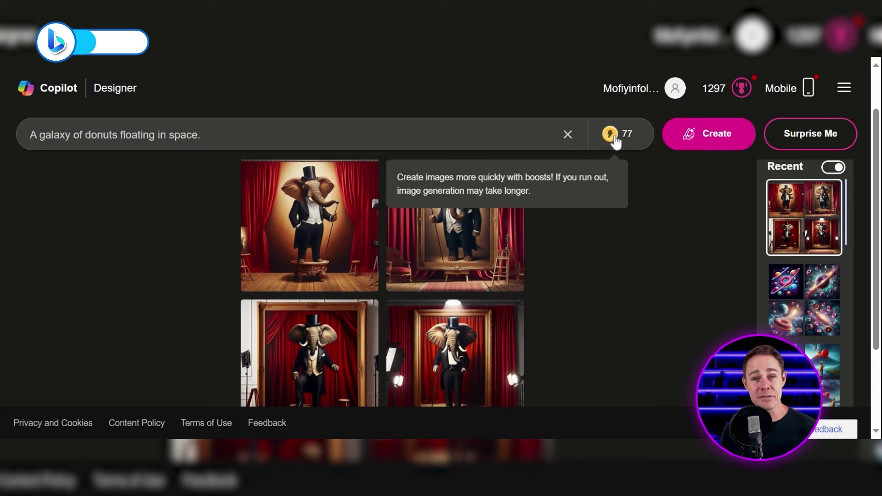
pyautogui.click(701, 147)
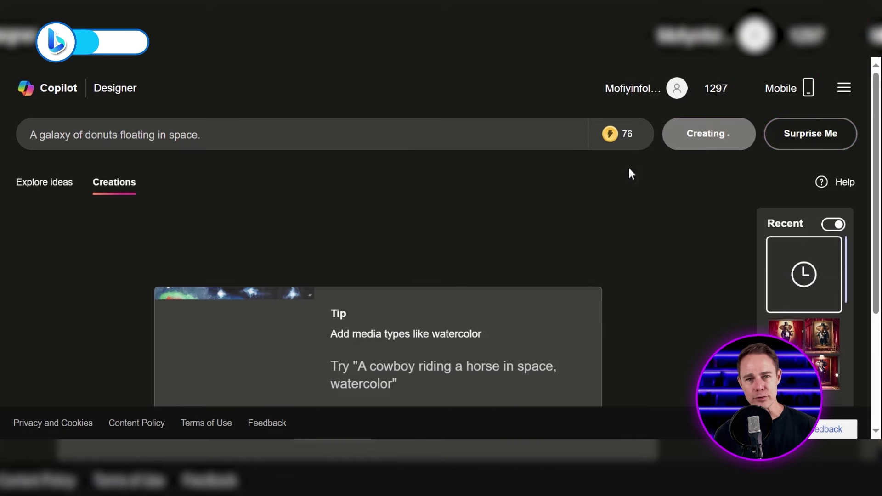
pyautogui.moveTo(628, 133)
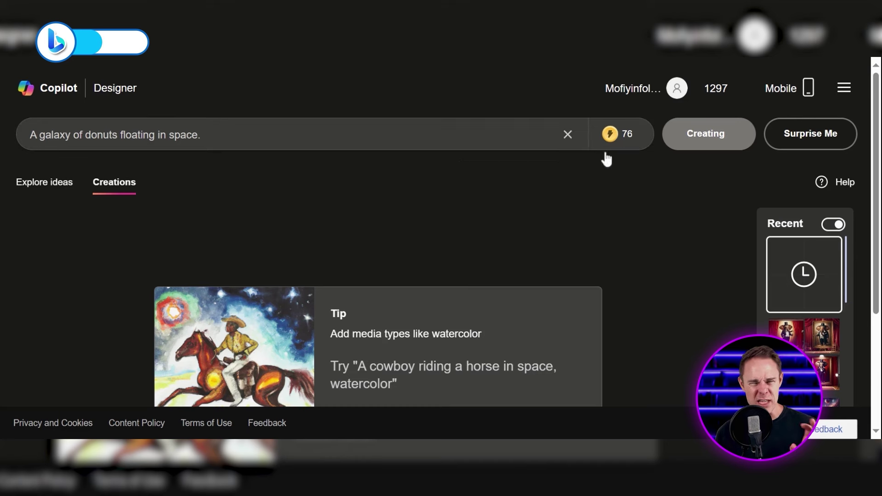
pyautogui.moveTo(594, 149)
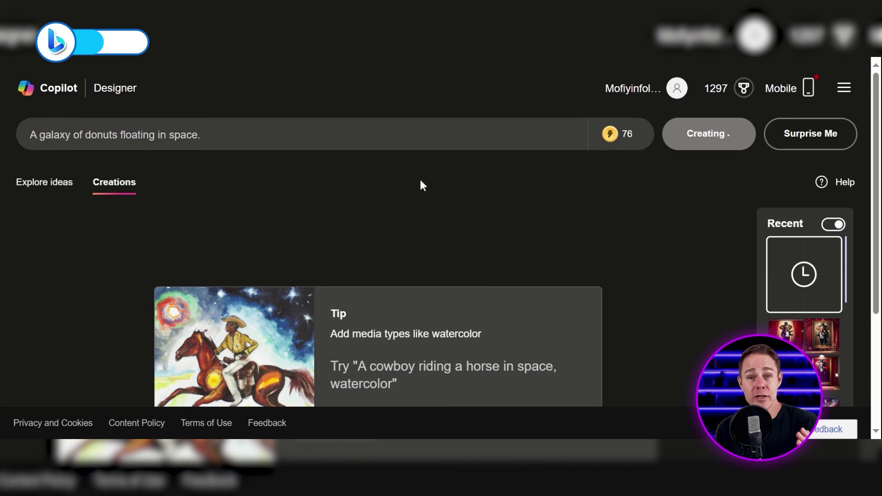
pyautogui.scroll(-1, 517, 230)
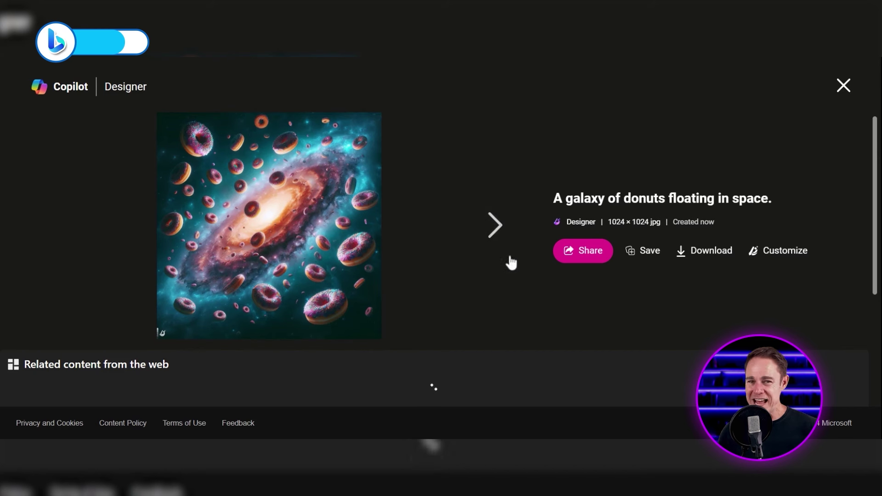
# - Browse to the pink spiral-donut image, check its share link, and open it in Designer
pyautogui.click(489, 226)
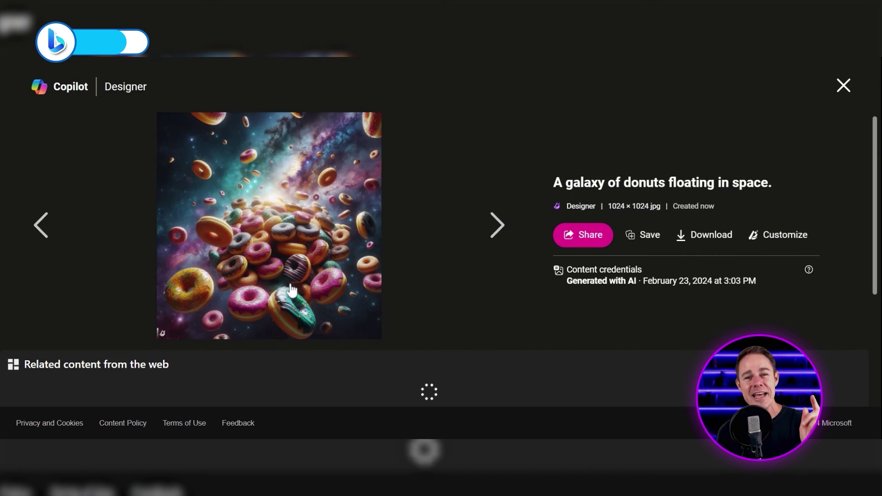
pyautogui.click(489, 225)
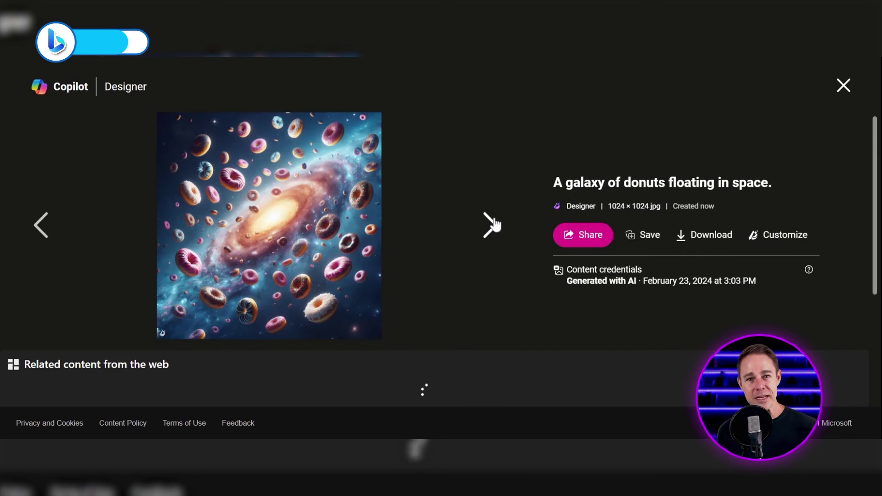
pyautogui.click(46, 226)
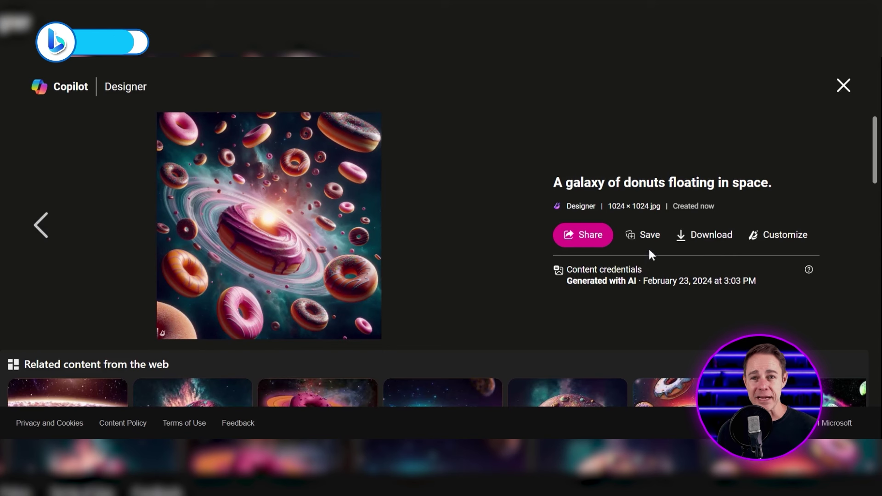
pyautogui.click(588, 237)
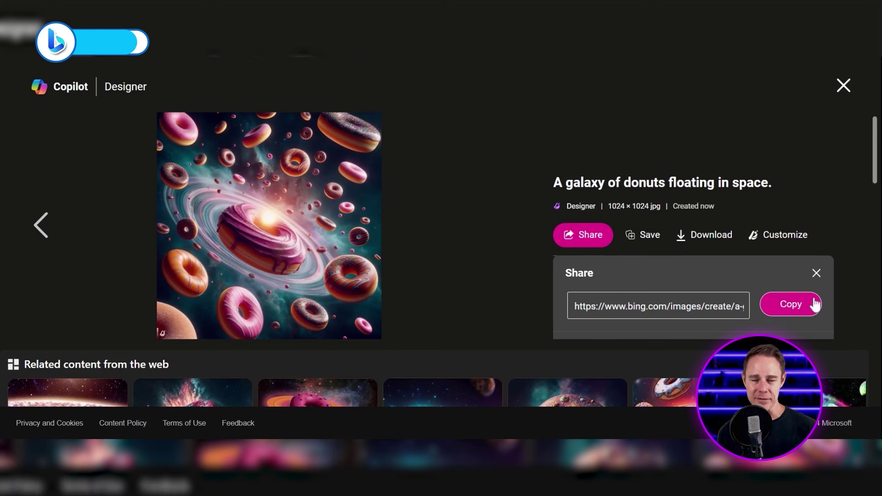
pyautogui.click(815, 274)
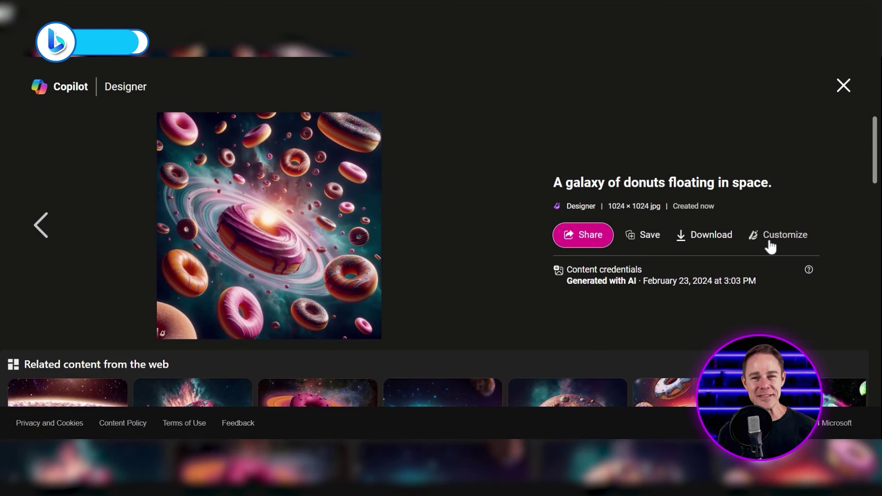
pyautogui.click(769, 244)
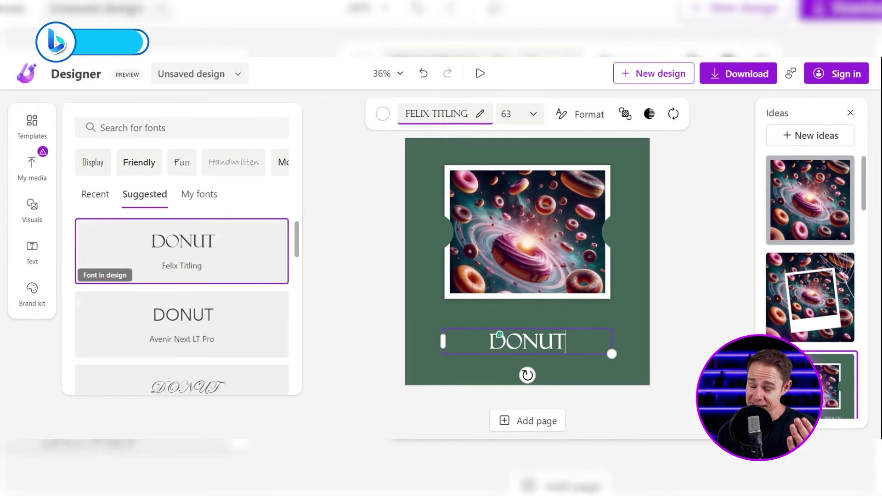
# - Finish typing the headline 'DONUTS IN SPACE!!!' in the design's text box
pyautogui.write('S IN SPACE!!!')
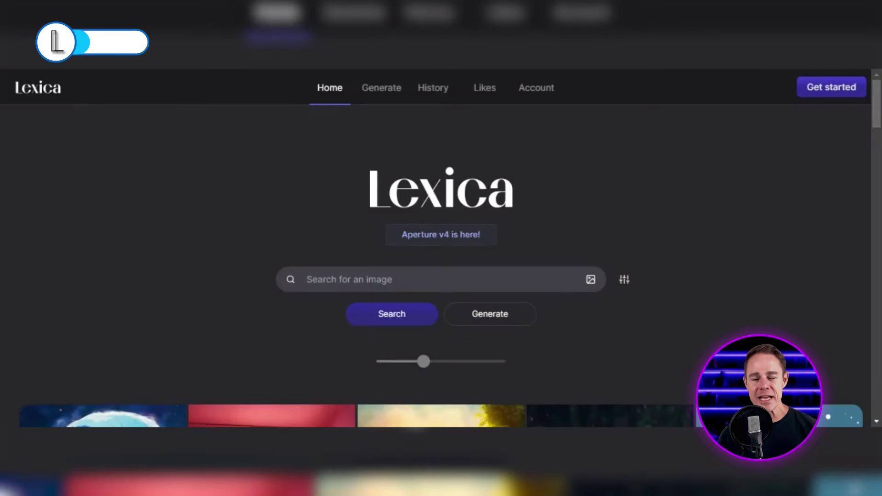
# - Switch the image grid to more, smaller images per row, then back to larger ones
pyautogui.click(306, 280)
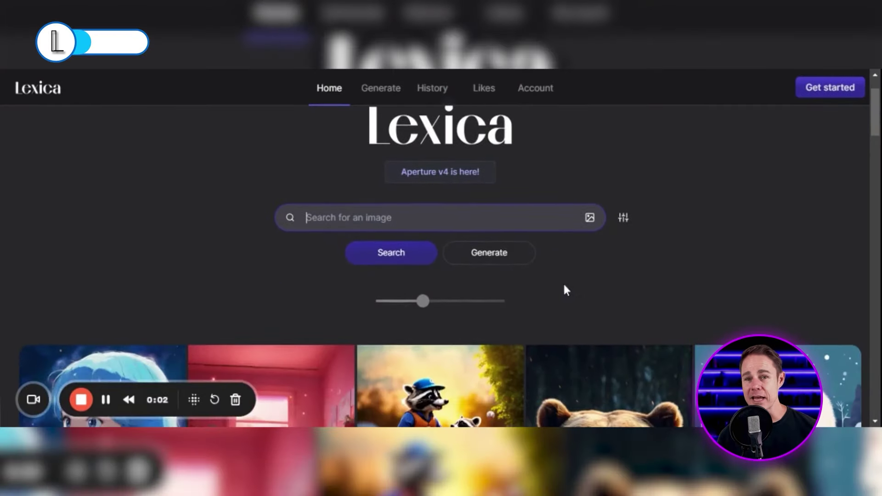
pyautogui.scroll(2, 545, 299)
pyautogui.moveTo(424, 368); pyautogui.dragTo(445, 367)
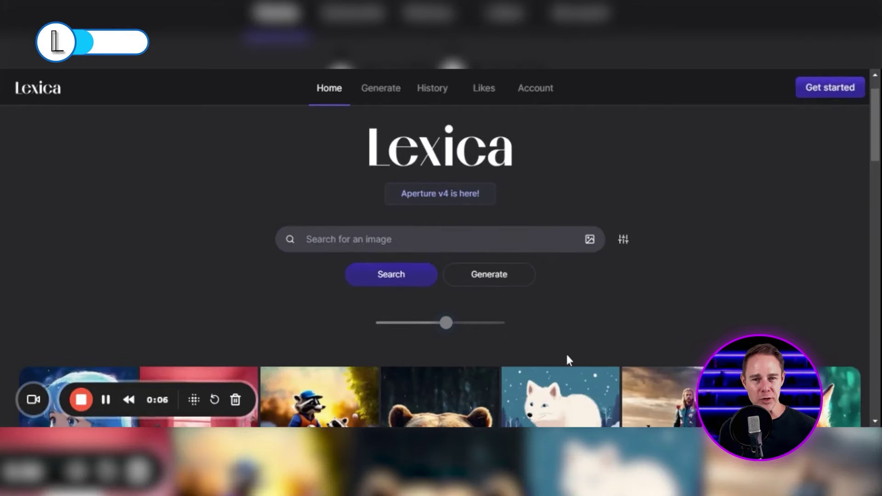
pyautogui.scroll(-2, 565, 353)
pyautogui.moveTo(453, 267)
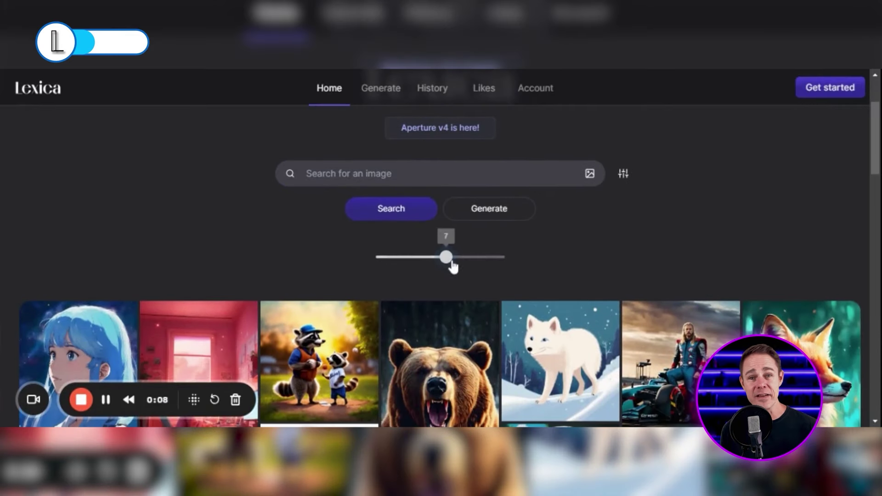
pyautogui.moveTo(445, 259); pyautogui.dragTo(423, 258)
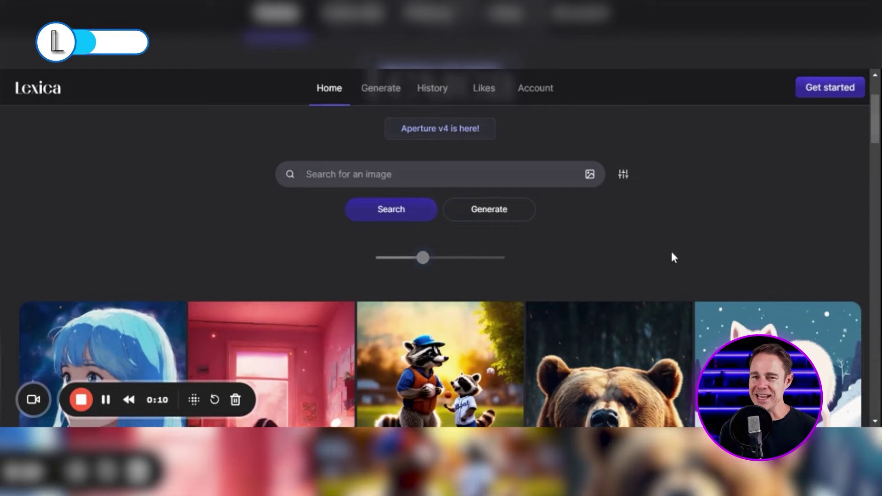
pyautogui.scroll(2, 671, 255)
# - Reveal the search model choice and keep Lexica Aperture v3.5 selected
pyautogui.click(623, 239)
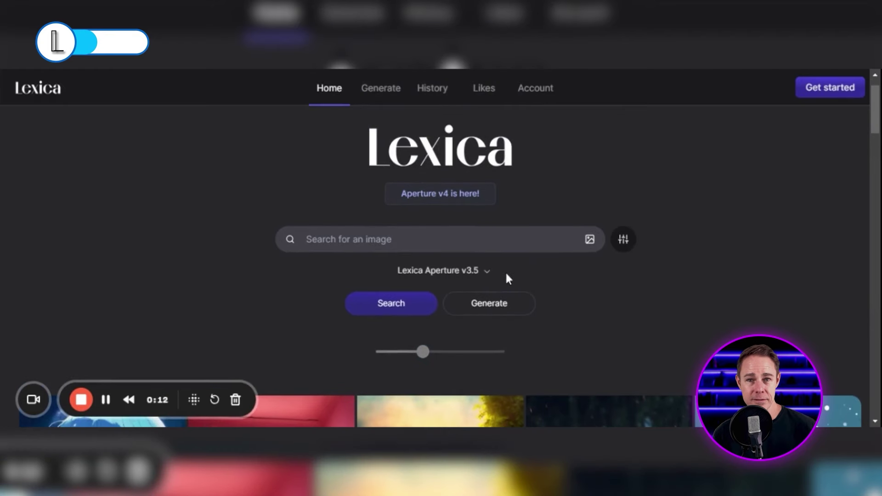
pyautogui.click(484, 276)
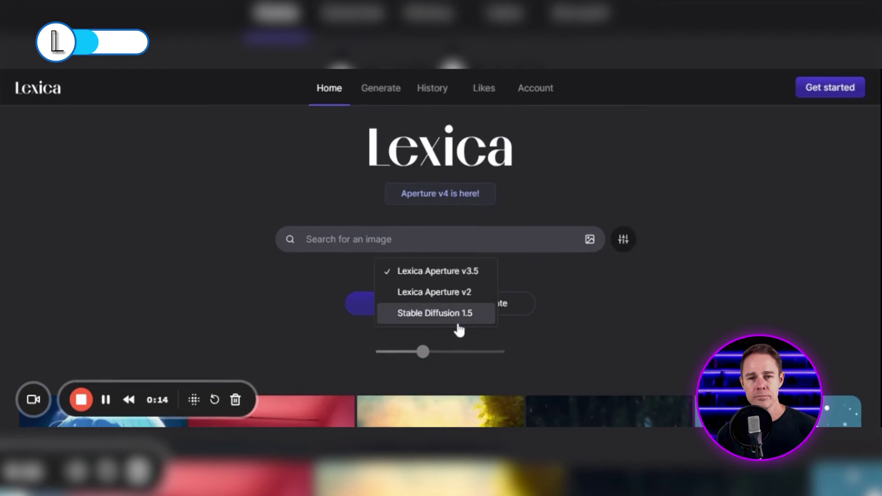
pyautogui.click(422, 316)
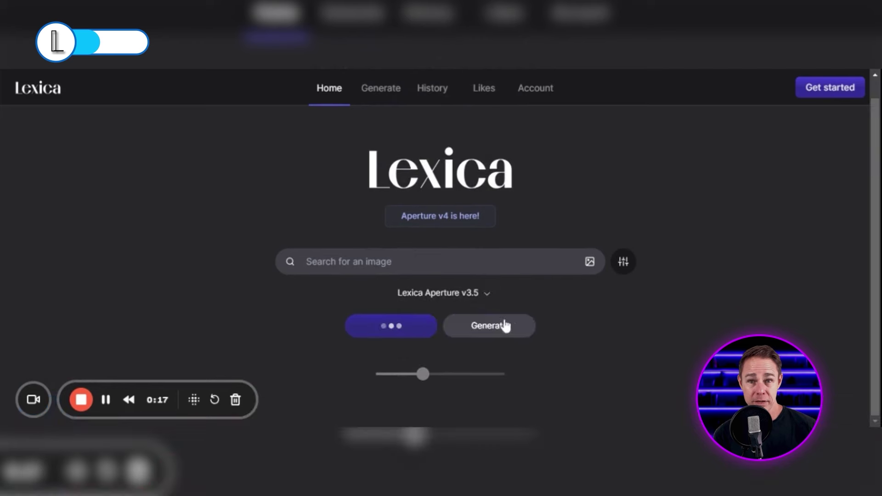
pyautogui.click(453, 298)
pyautogui.click(568, 326)
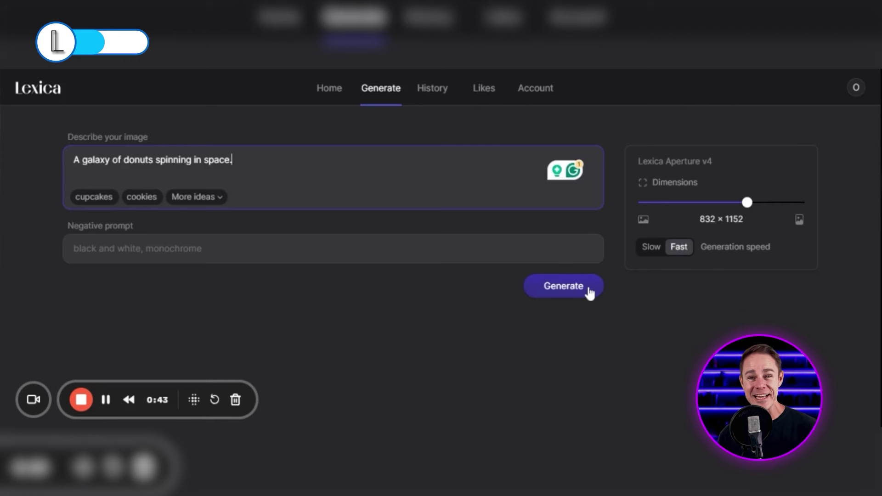
# - Generate four Aperture v4 images of 'A galaxy of donuts spinning in space.' and check the first image's options
pyautogui.click(589, 292)
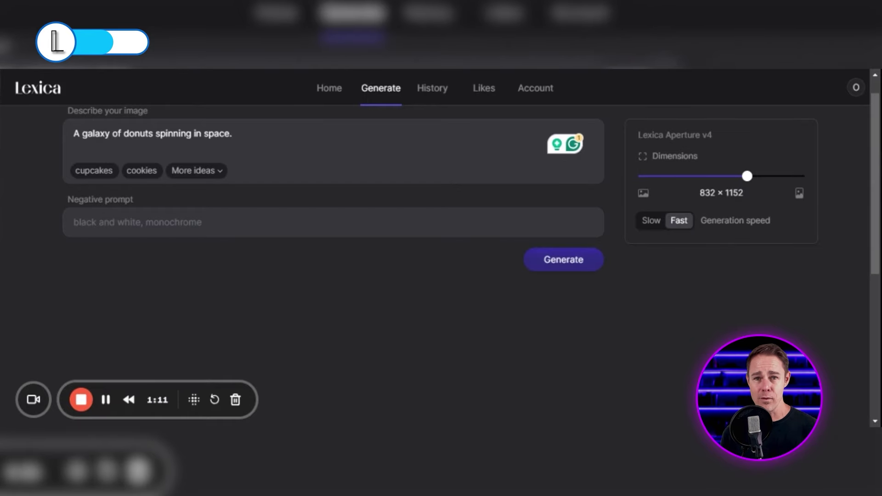
pyautogui.scroll(-10, 676, 290)
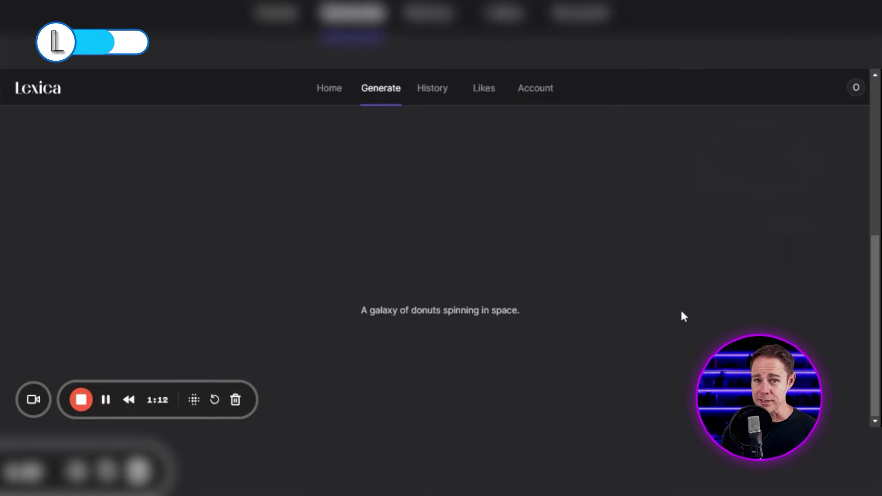
pyautogui.scroll(1, 583, 312)
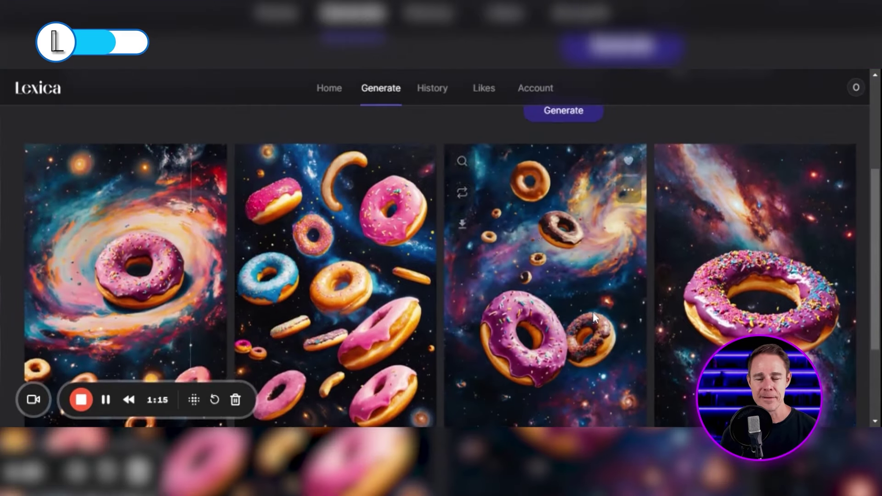
pyautogui.scroll(-2, 349, 294)
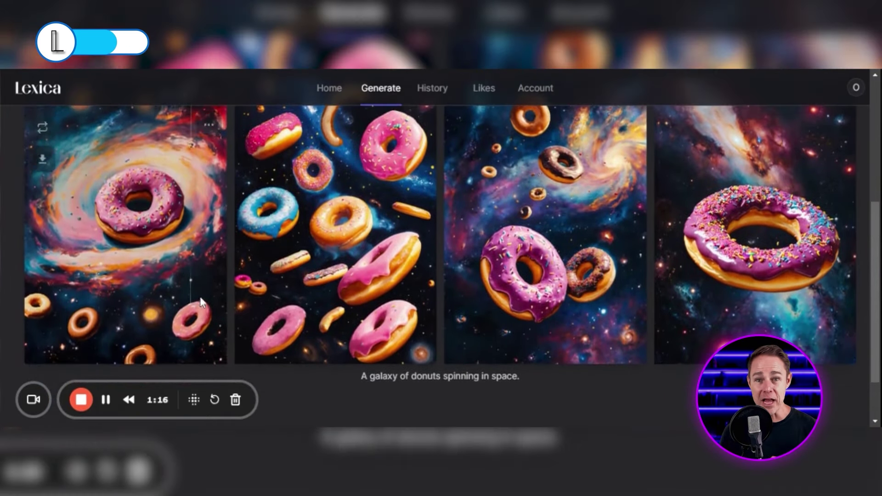
pyautogui.scroll(2, 520, 222)
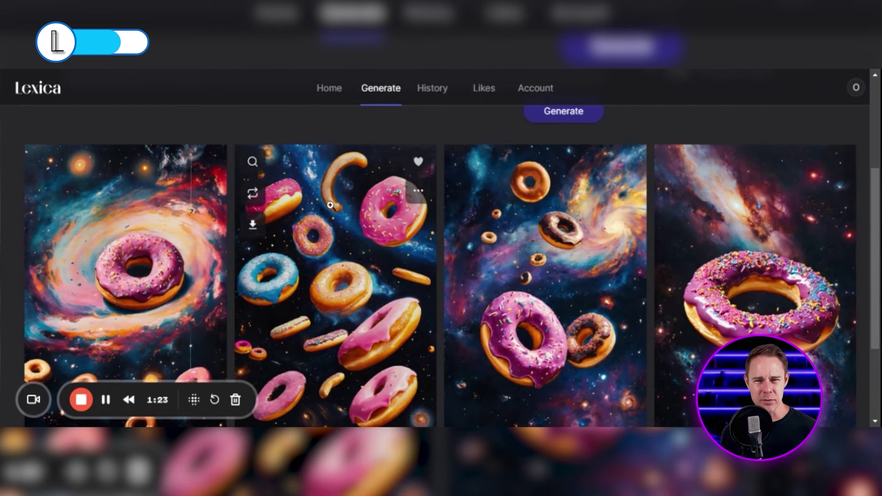
pyautogui.scroll(-1, 430, 244)
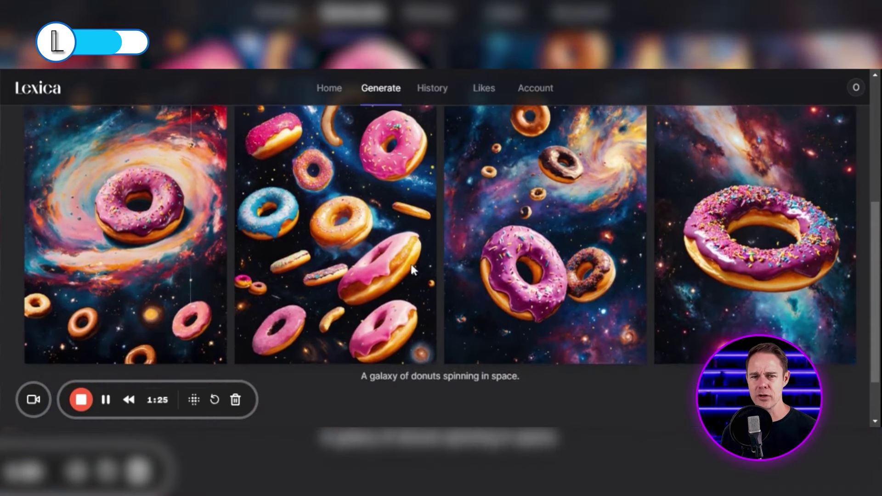
pyautogui.scroll(1, 66, 209)
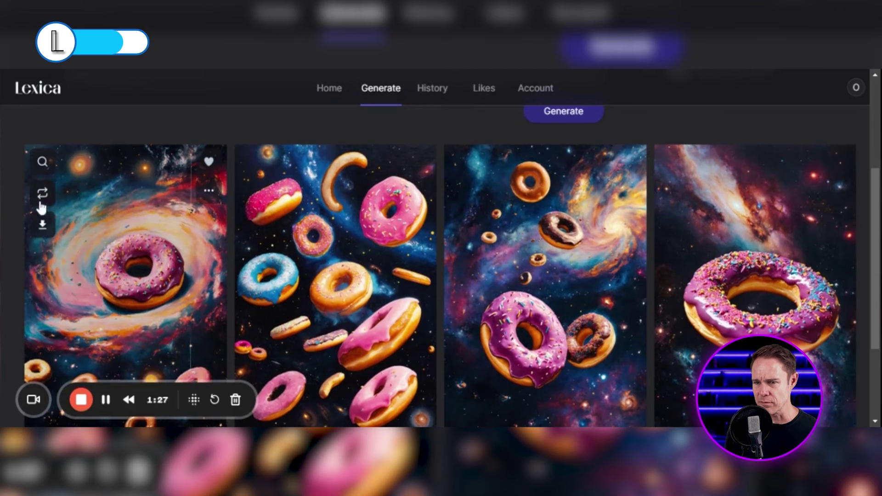
pyautogui.click(209, 192)
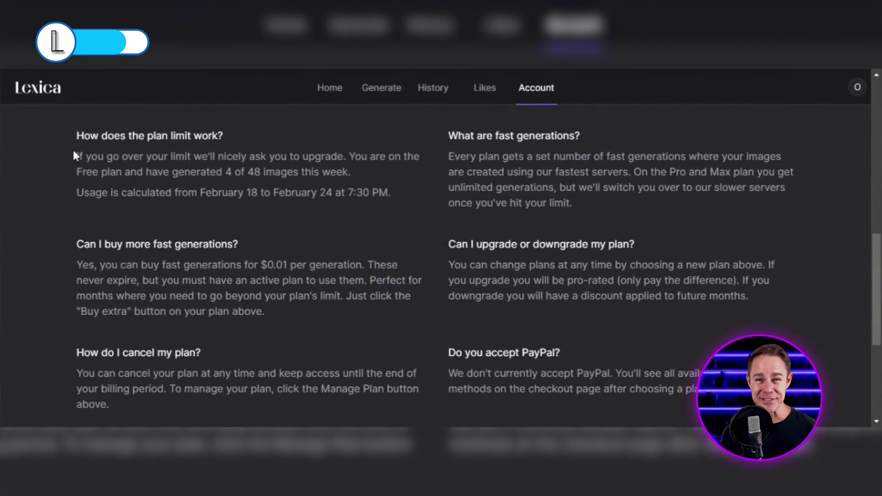
pyautogui.moveTo(73, 150); pyautogui.dragTo(222, 169)
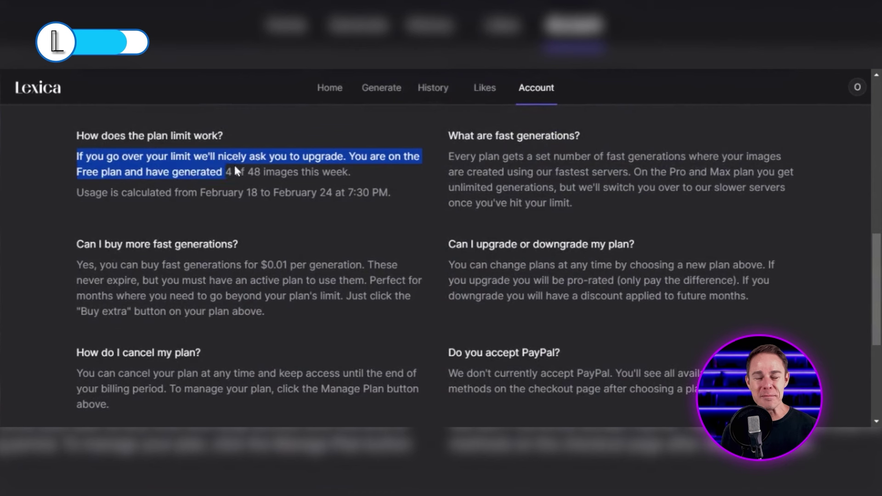
# - Review the 4-of-48 weekly usage, then Pro ($30, 3,000 generations) and Max (7,000 generations) plans
pyautogui.click(271, 164)
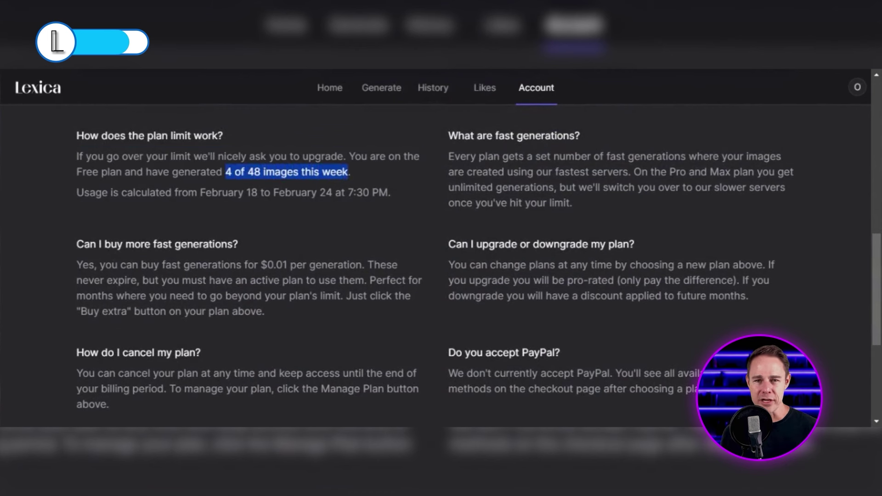
pyautogui.click(375, 183)
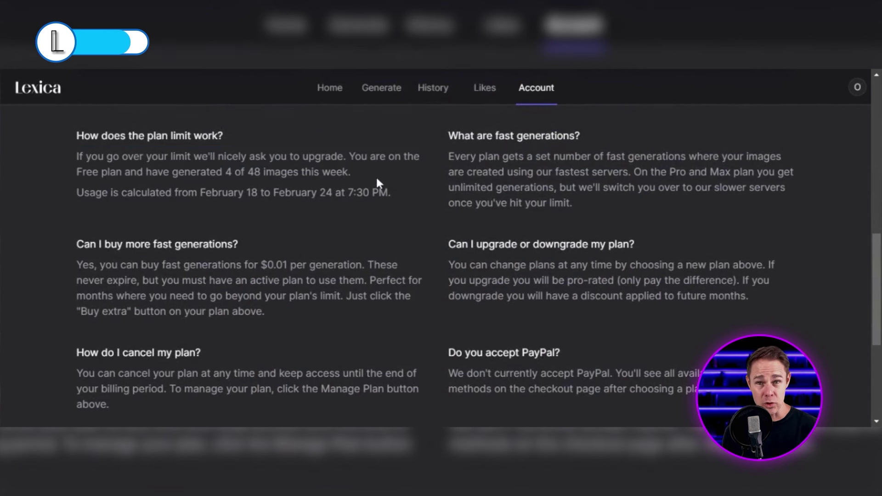
pyautogui.scroll(6, 700, 223)
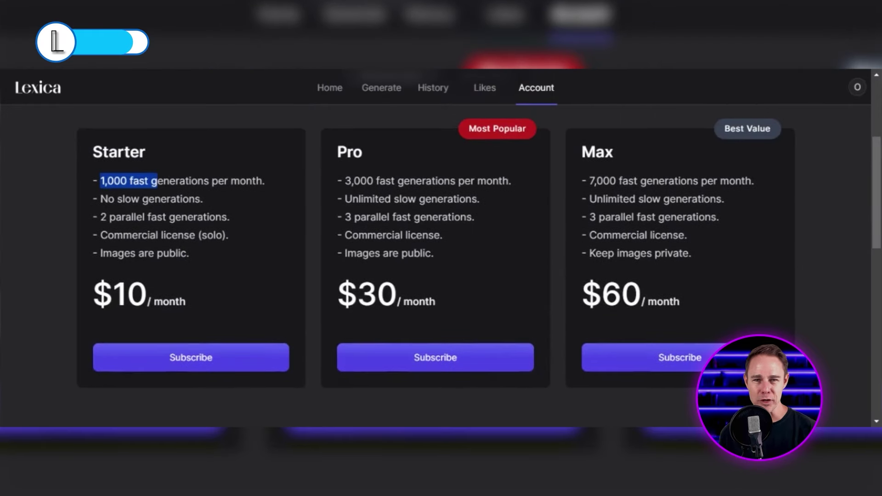
pyautogui.moveTo(344, 181); pyautogui.dragTo(519, 187)
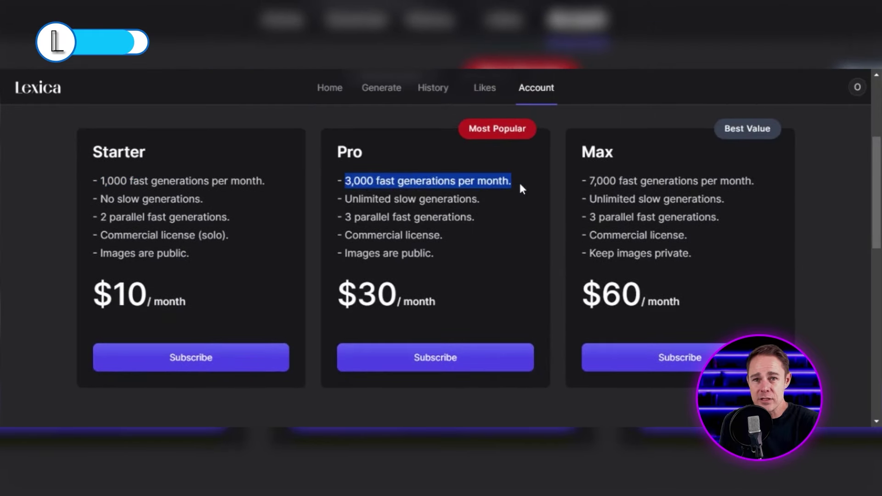
pyautogui.doubleClick(377, 294)
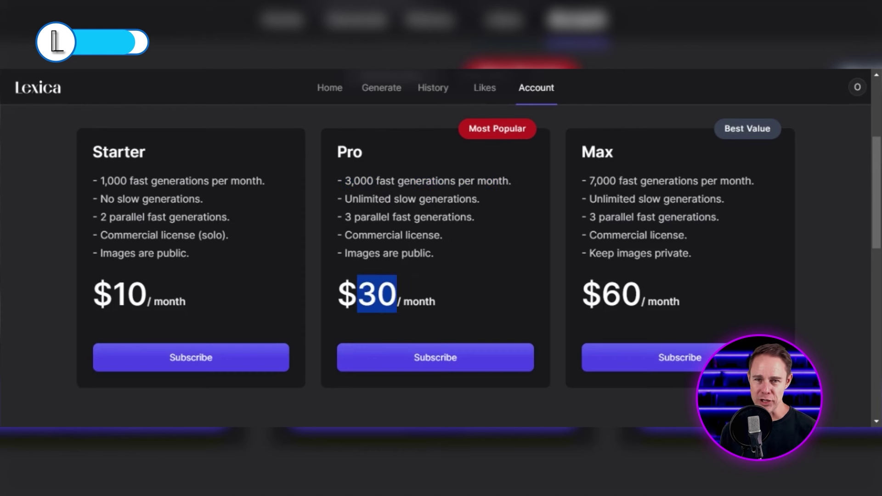
pyautogui.click(445, 299)
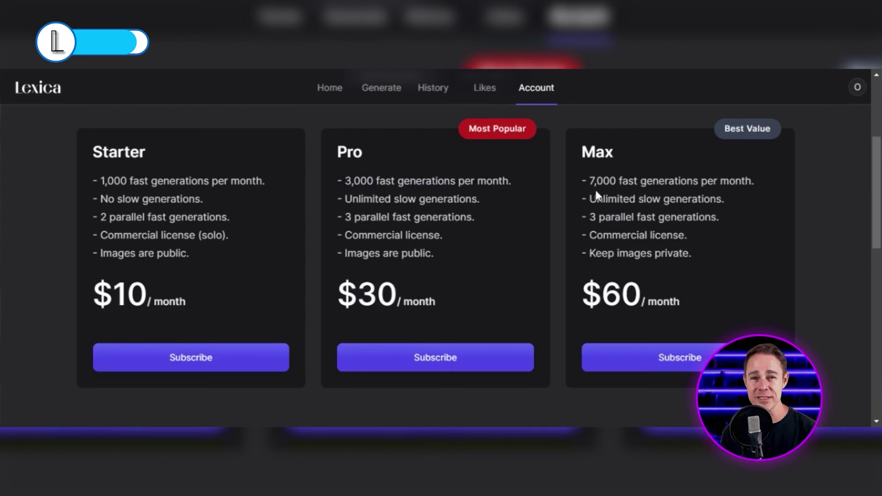
pyautogui.moveTo(589, 180); pyautogui.dragTo(719, 181)
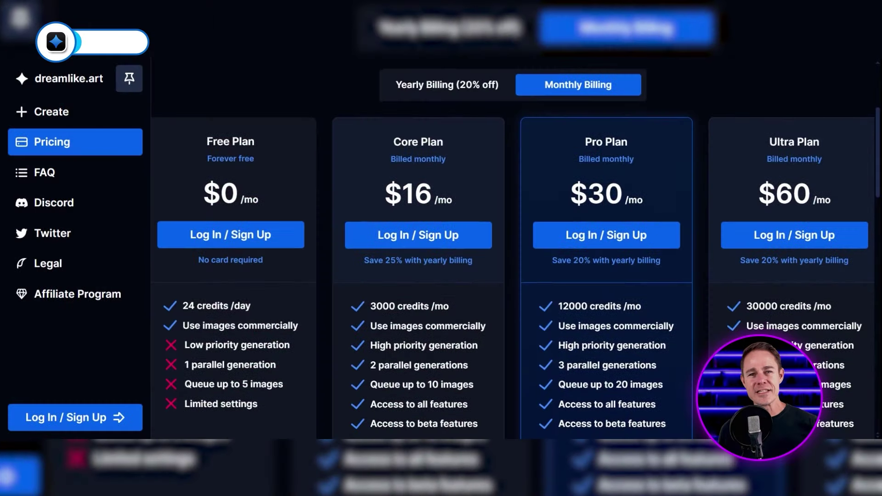
pyautogui.scroll(-1, 196, 273)
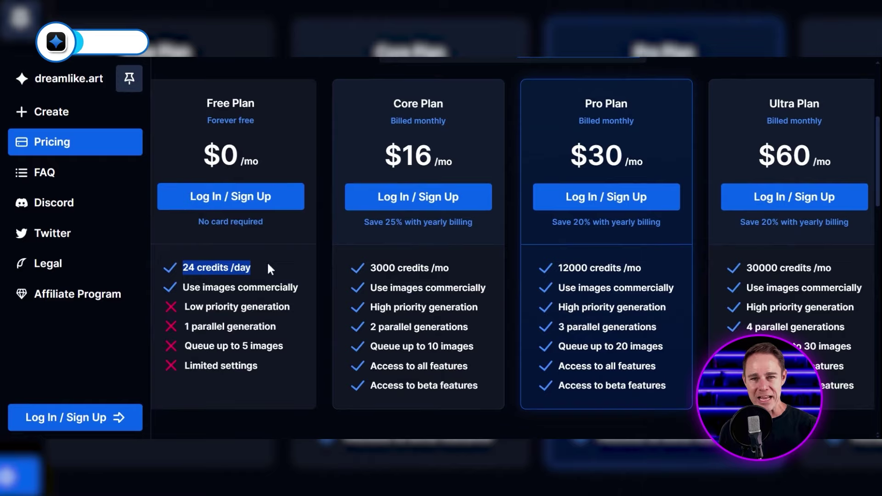
# - Highlight the Free plan's commercial use line and the Pro plan's queue limit and $30 price
pyautogui.moveTo(182, 287); pyautogui.dragTo(235, 287)
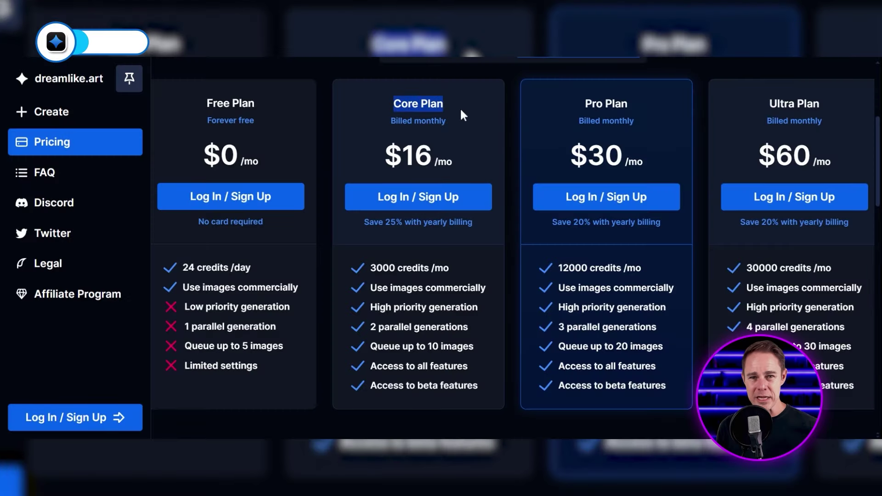
pyautogui.scroll(-1, 459, 106)
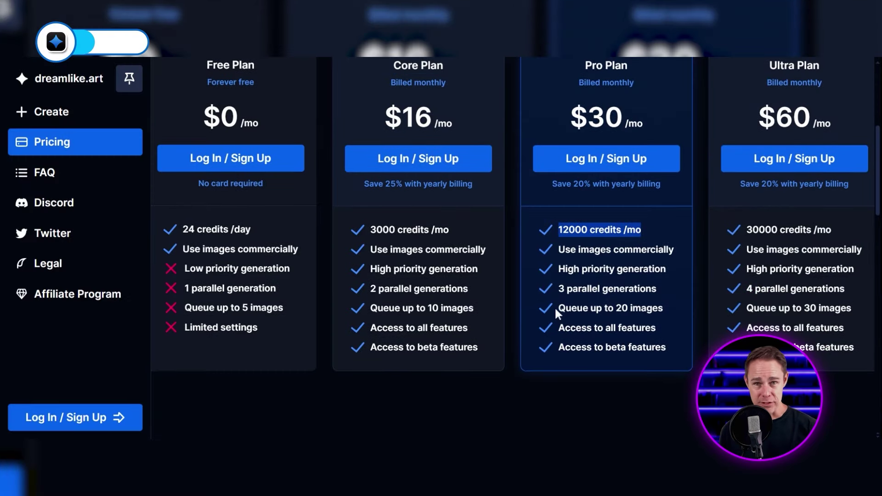
pyautogui.moveTo(556, 308); pyautogui.dragTo(601, 308)
pyautogui.doubleClick(604, 117)
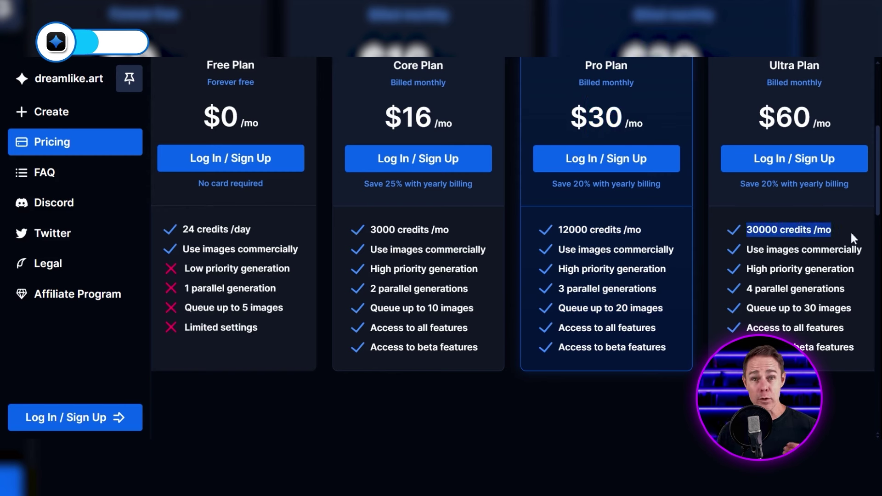
# - Highlight the Ultra plan's 30-image queue limit and $60 monthly price
pyautogui.click(751, 315)
pyautogui.moveTo(747, 308); pyautogui.dragTo(829, 307)
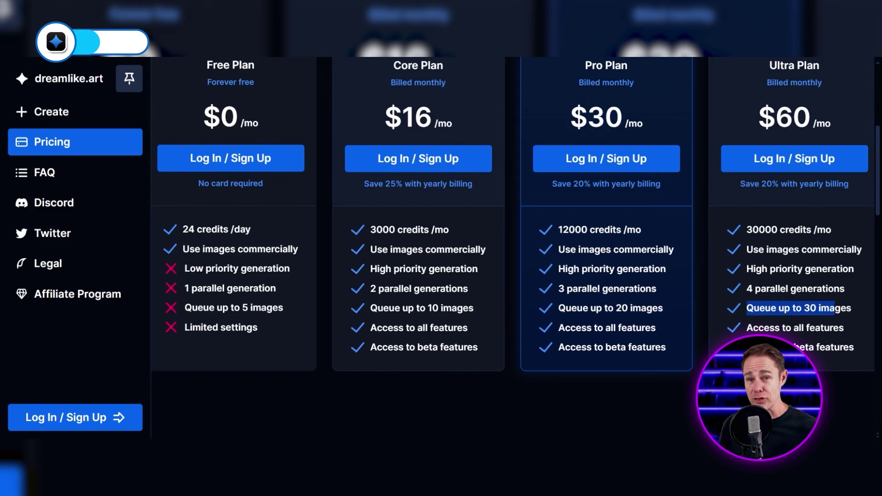
pyautogui.moveTo(776, 117); pyautogui.dragTo(832, 126)
pyautogui.click(831, 120)
pyautogui.scroll(1, 804, 65)
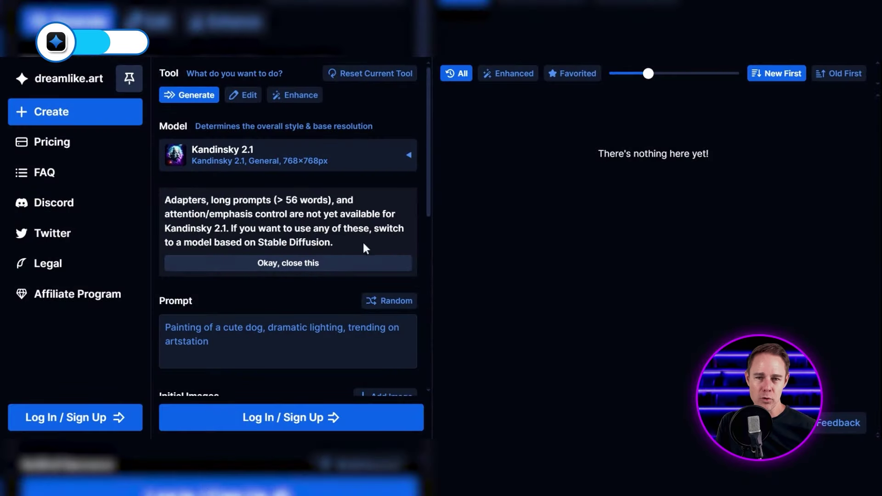
# - Keep Kandinsky 2.1 in the model gallery and dismiss its limitations notice
pyautogui.click(405, 159)
pyautogui.scroll(-1, 546, 310)
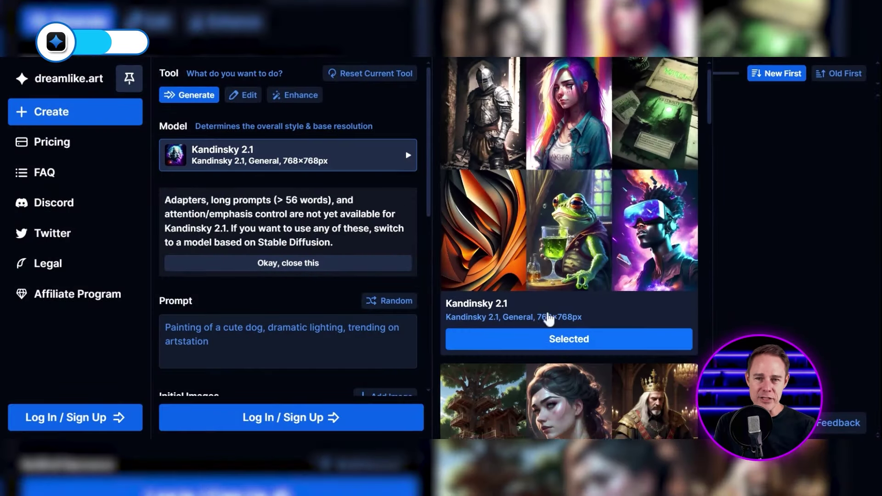
pyautogui.click(749, 269)
pyautogui.scroll(-2, 314, 220)
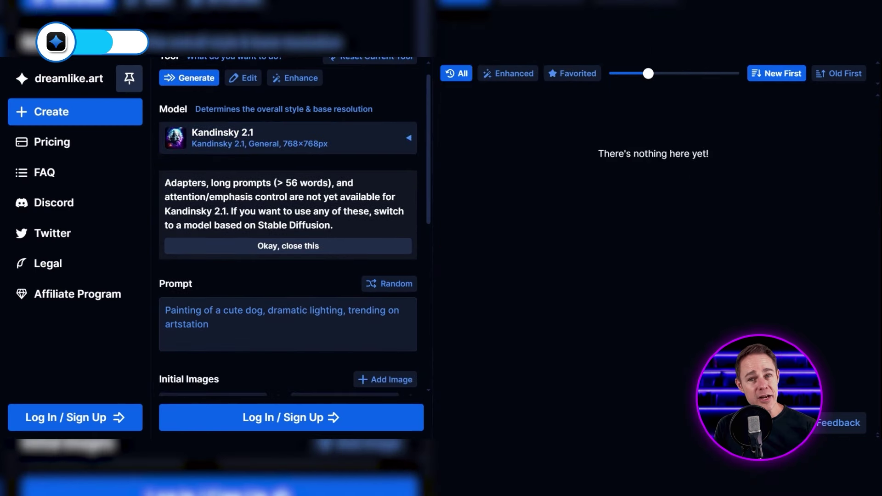
pyautogui.click(312, 229)
pyautogui.scroll(2, 316, 231)
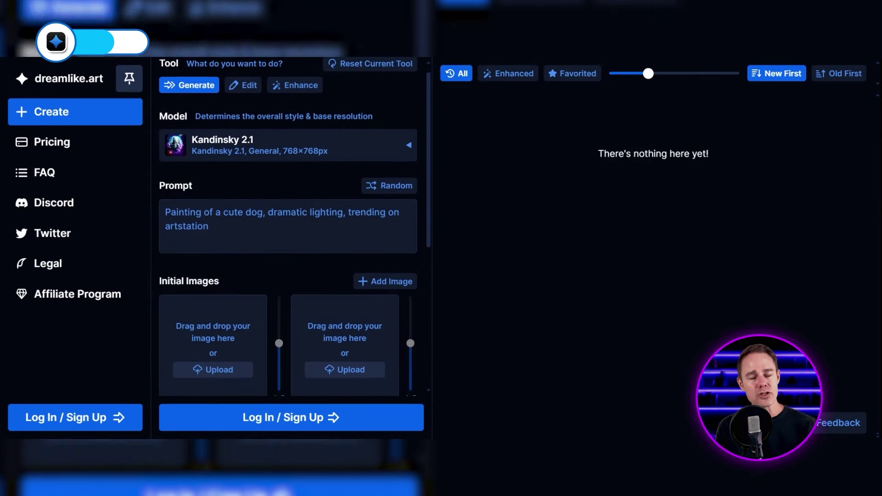
# - Switch to the Edit tool and look through its image-editing settings
pyautogui.click(248, 96)
pyautogui.scroll(-3, 274, 301)
pyautogui.scroll(-2, 318, 296)
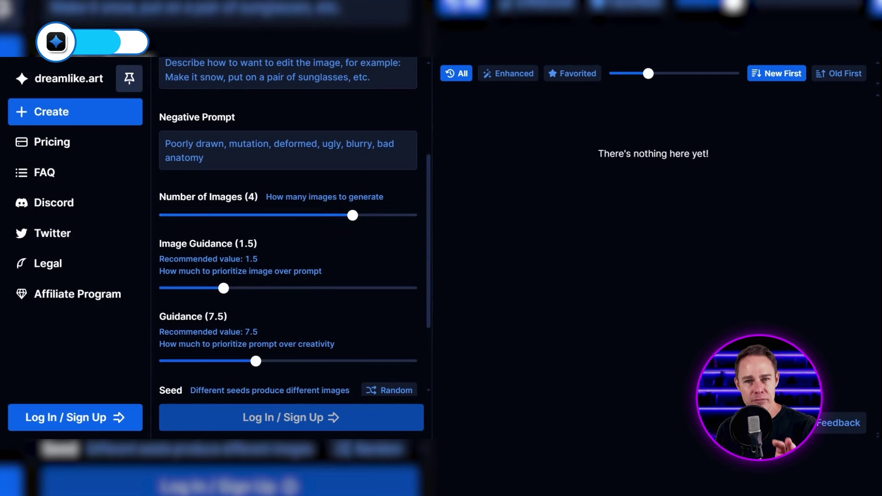
pyautogui.scroll(-2, 245, 299)
pyautogui.scroll(2, 335, 319)
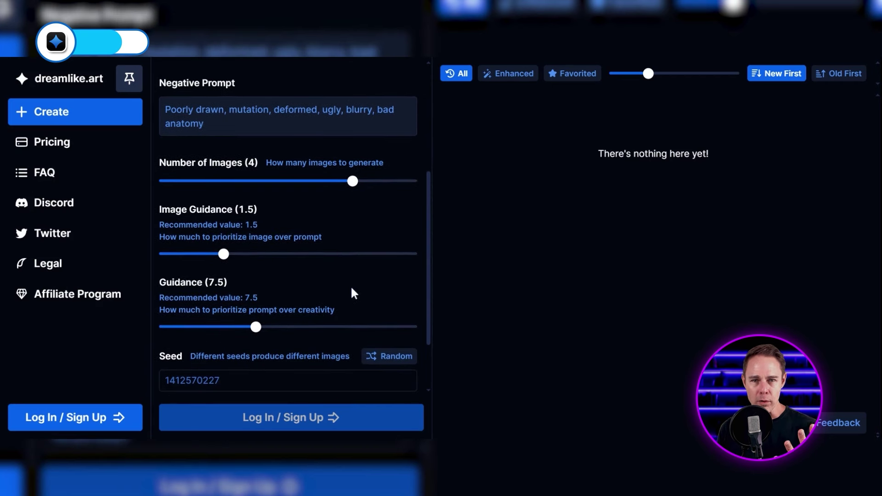
pyautogui.scroll(5, 341, 280)
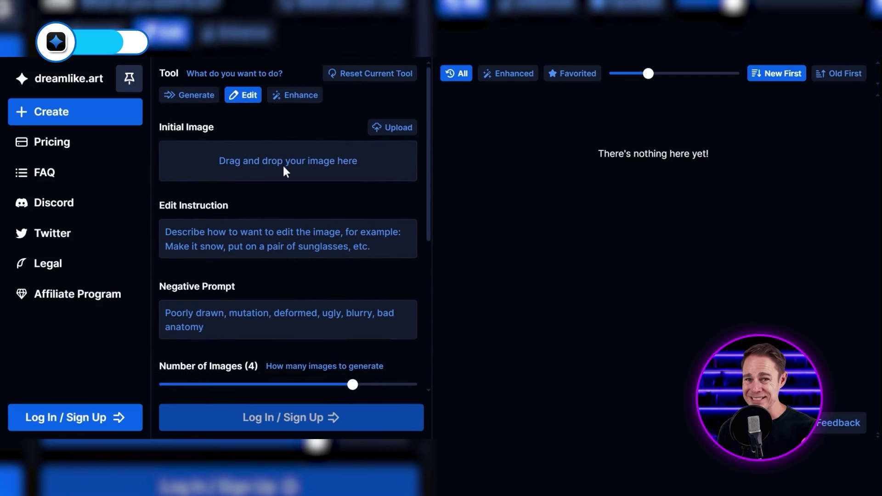
# - Check the Enhance tool, then return to Generate and scroll through its settings
pyautogui.click(296, 95)
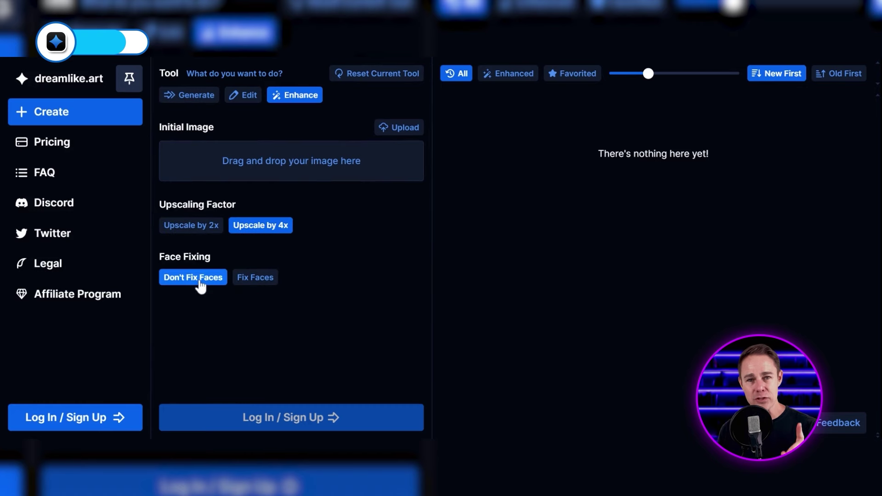
pyautogui.click(204, 104)
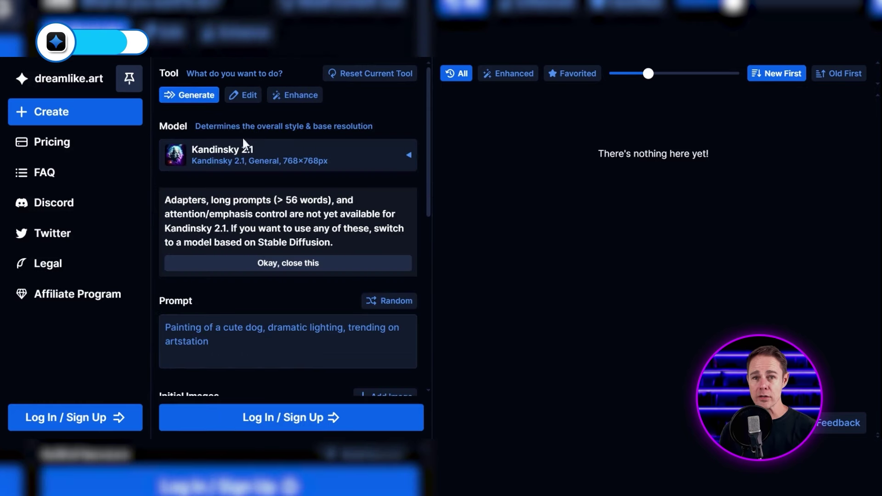
pyautogui.scroll(-4, 300, 248)
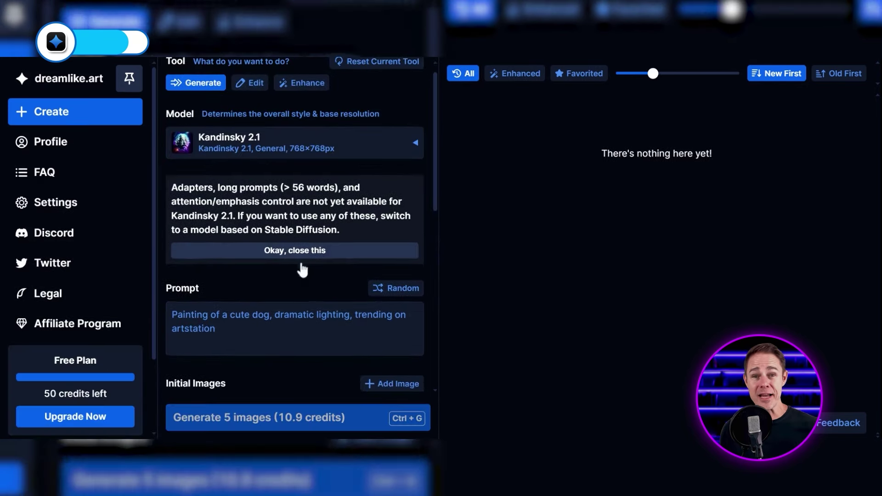
pyautogui.scroll(-3, 340, 341)
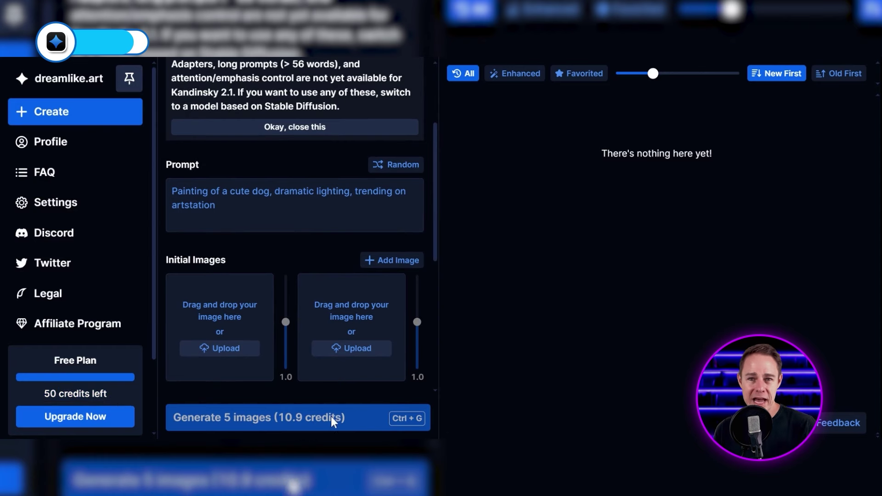
pyautogui.scroll(-5, 294, 275)
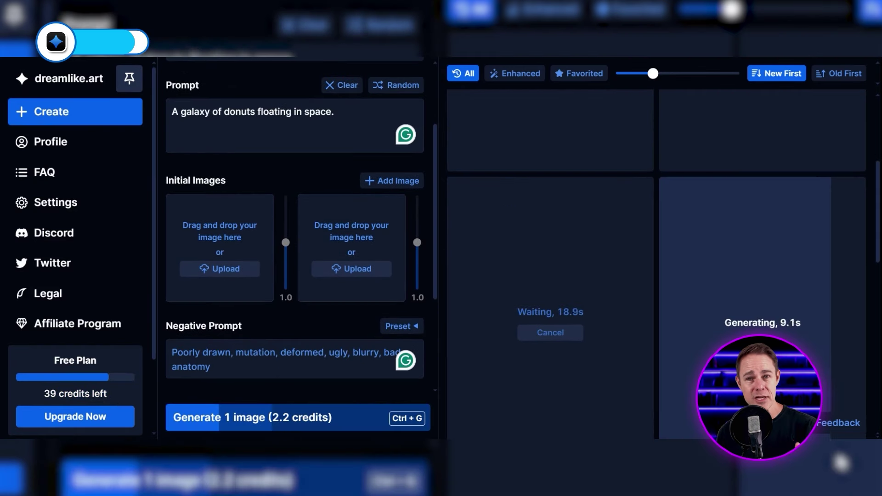